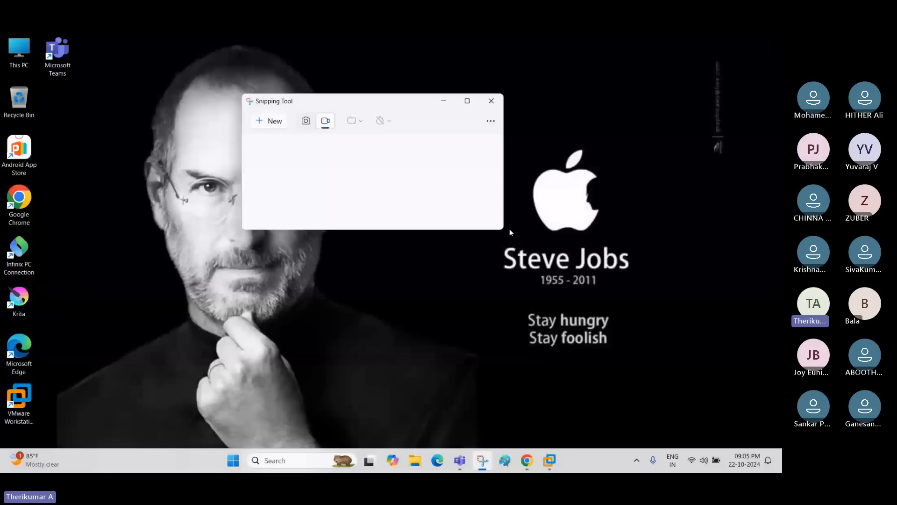
- Record the whole desktop with Snipping Tool and bring up the Windows Server 2016 virtual machine
left_click(269, 121)
left_click_drag(2, 34, 355, 399)
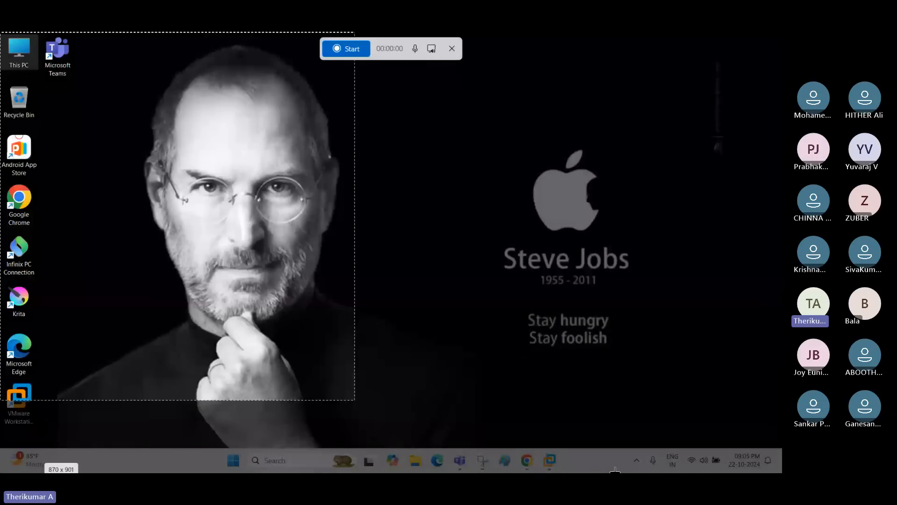
left_click_drag(615, 470, 781, 472)
left_click(347, 48)
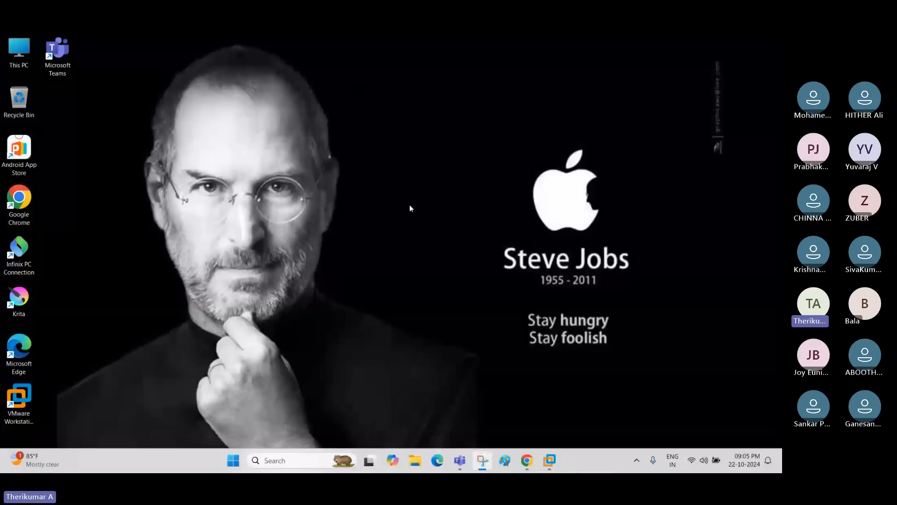
mouse_move(527, 463)
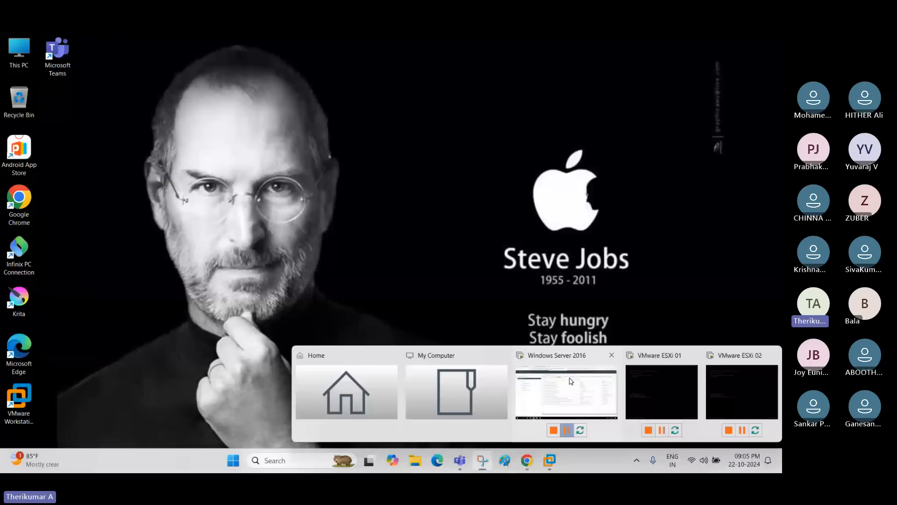
left_click(571, 380)
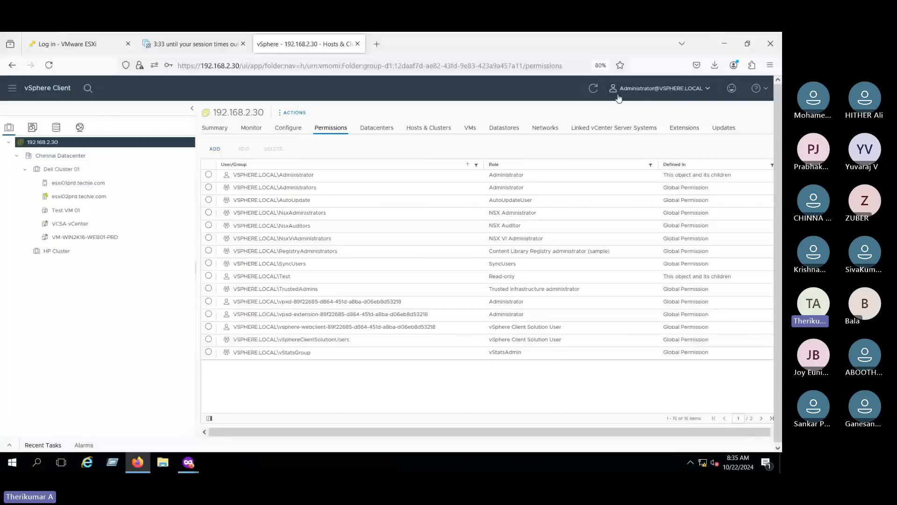
- Check the Administrator account menu, then view the Summary of vCenter 192.168.2.30
left_click(706, 92)
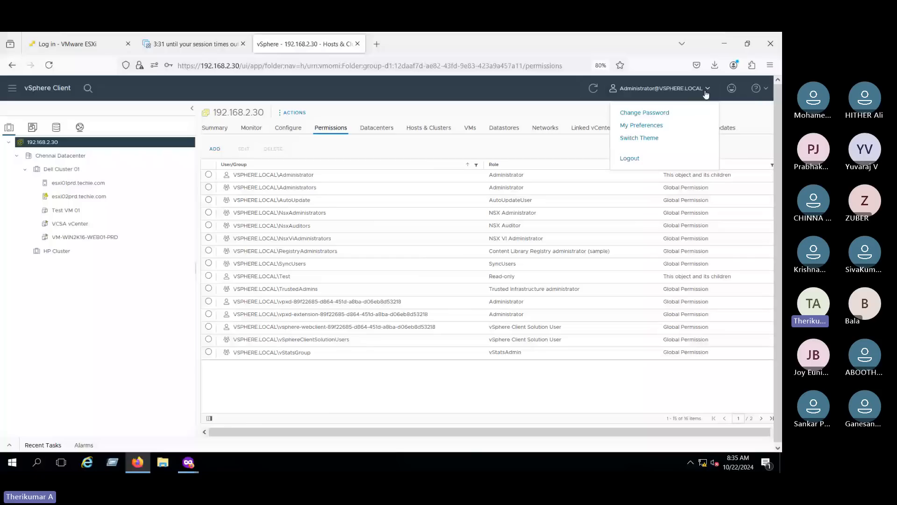
left_click(216, 129)
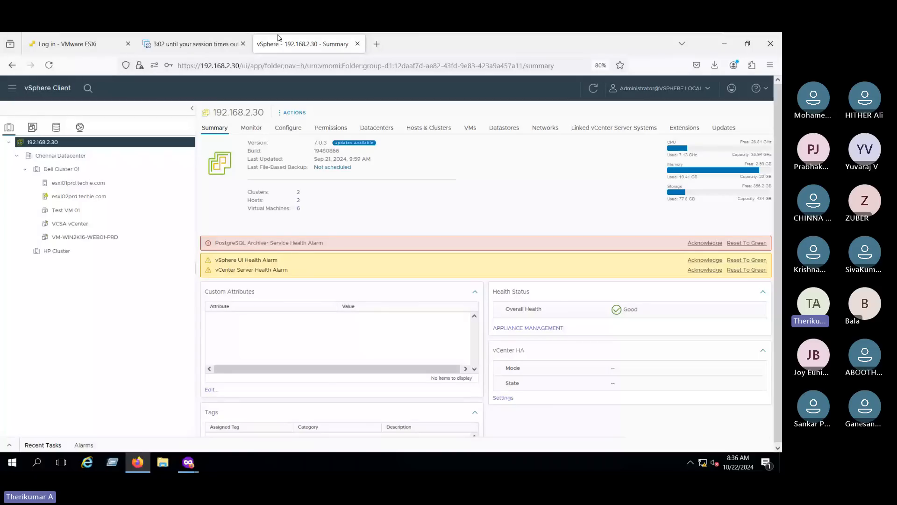
- Review host esxi01prd.techie.com's actions and its Evaluation License details (expires 12/21/2024, 4 CPUs)
left_click(227, 43)
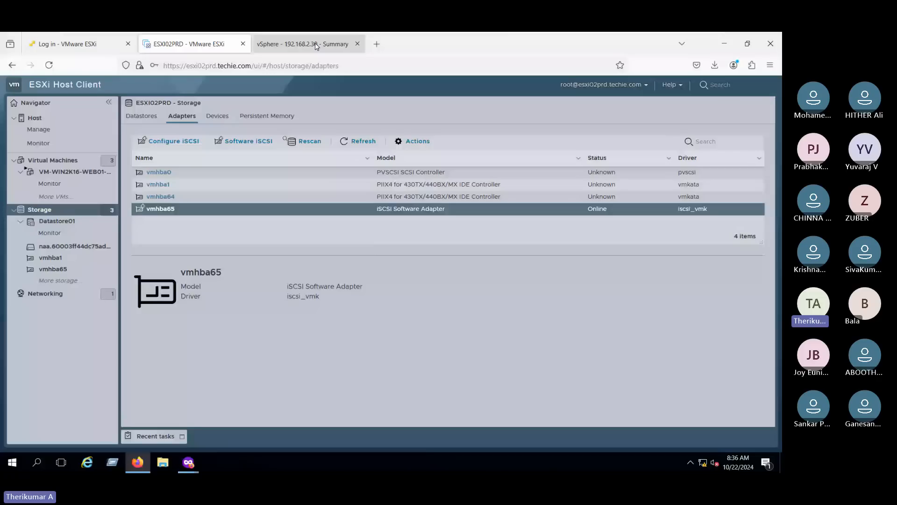
left_click(316, 46)
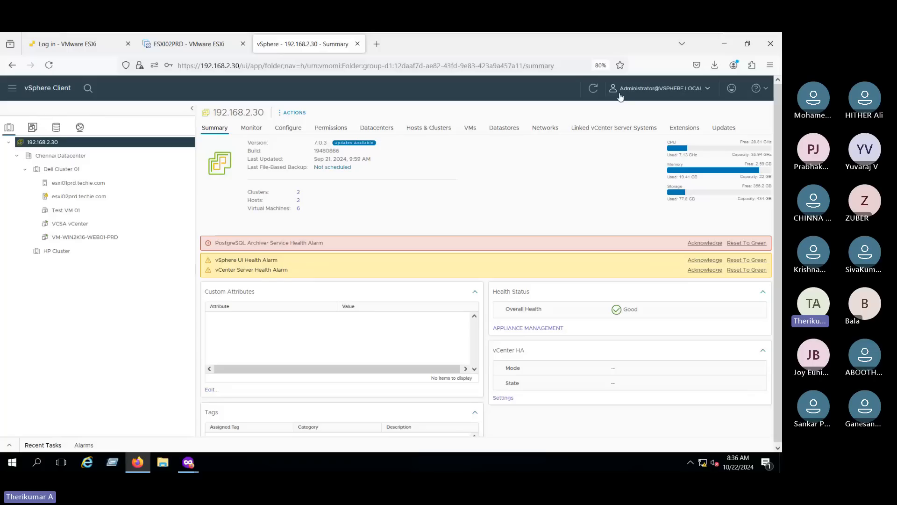
right_click(93, 184)
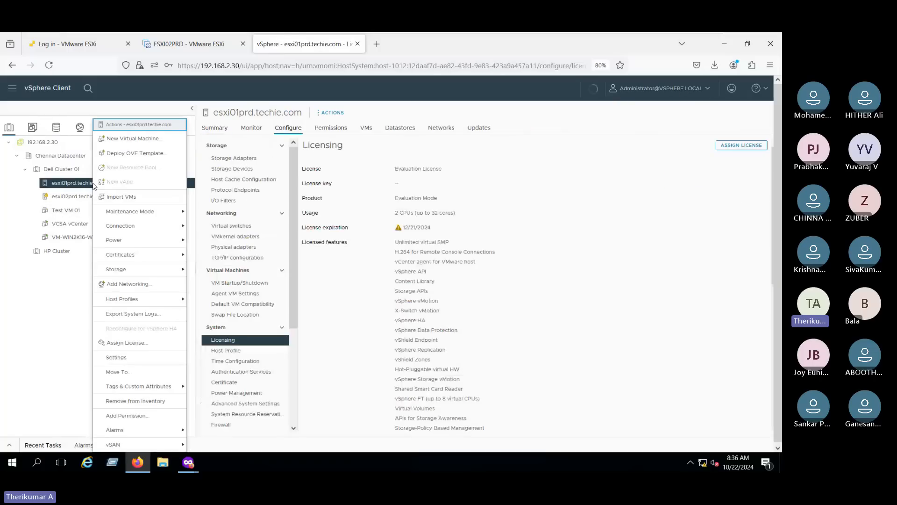
mouse_move(165, 216)
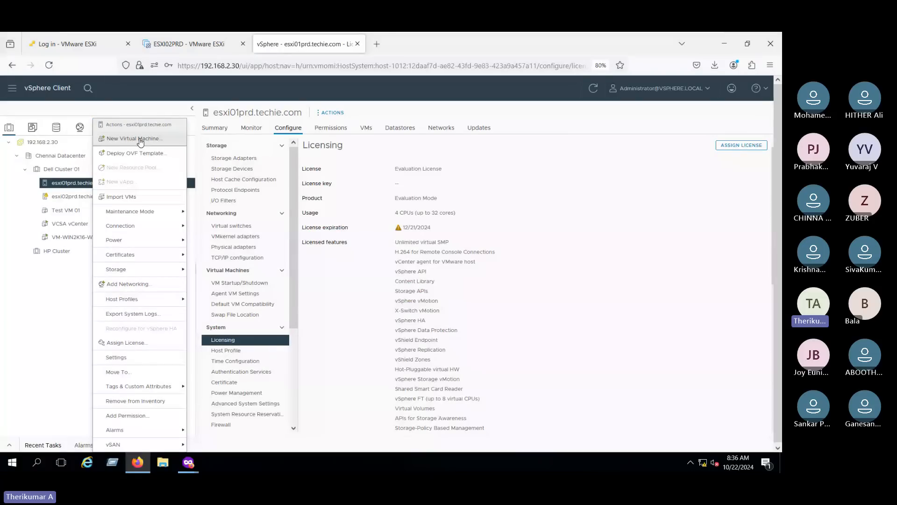
left_click(406, 217)
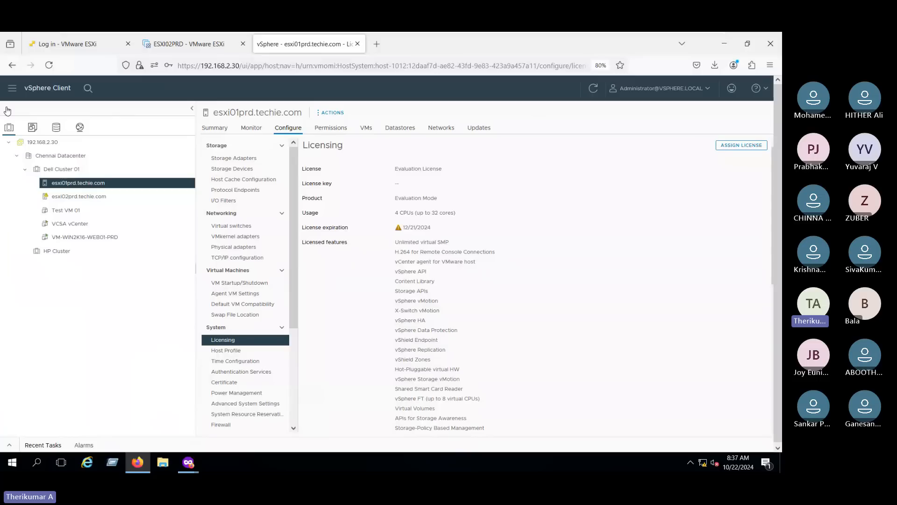
- Go to Administration > Single Sign On > Users and Groups and clear the 'test' search to list all users
left_click(13, 90)
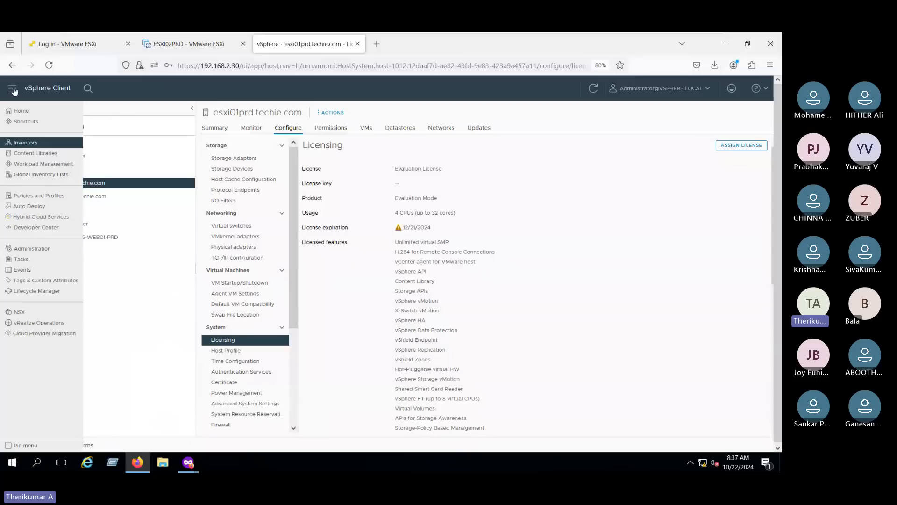
left_click(25, 253)
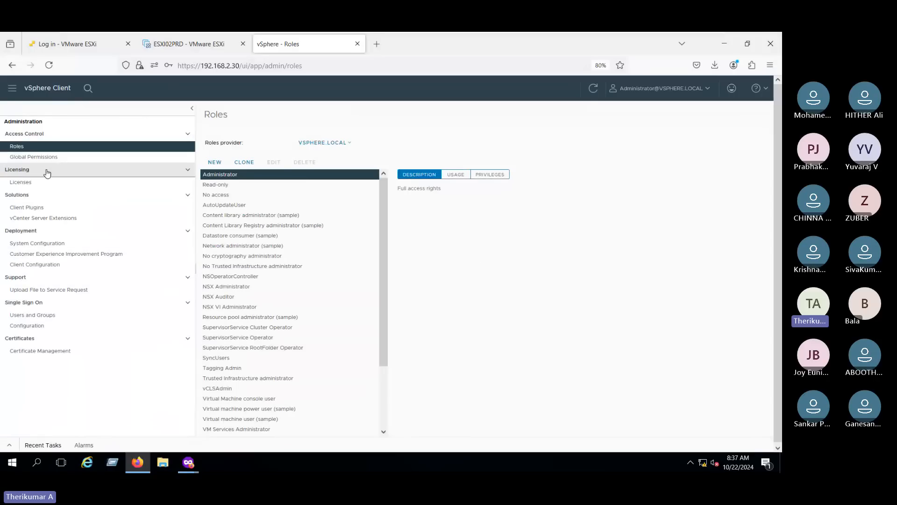
left_click(19, 313)
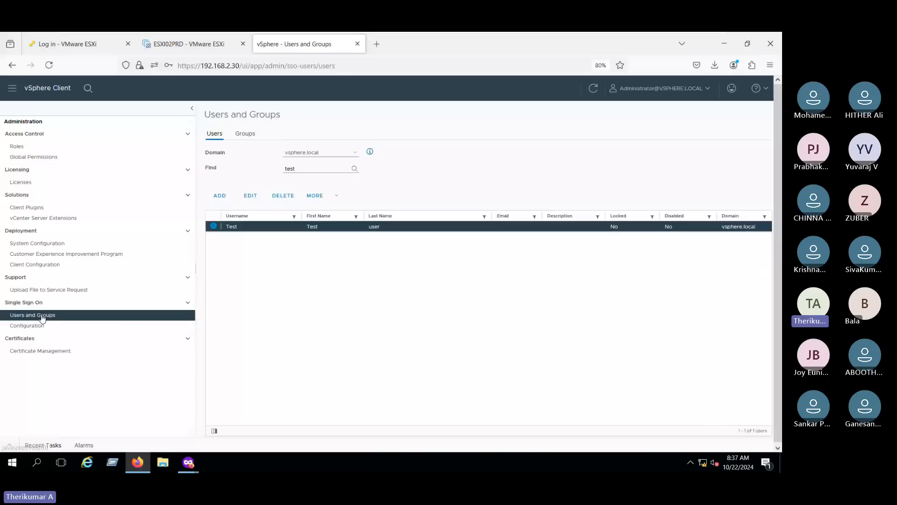
double_click(303, 168)
key("BackSpace")
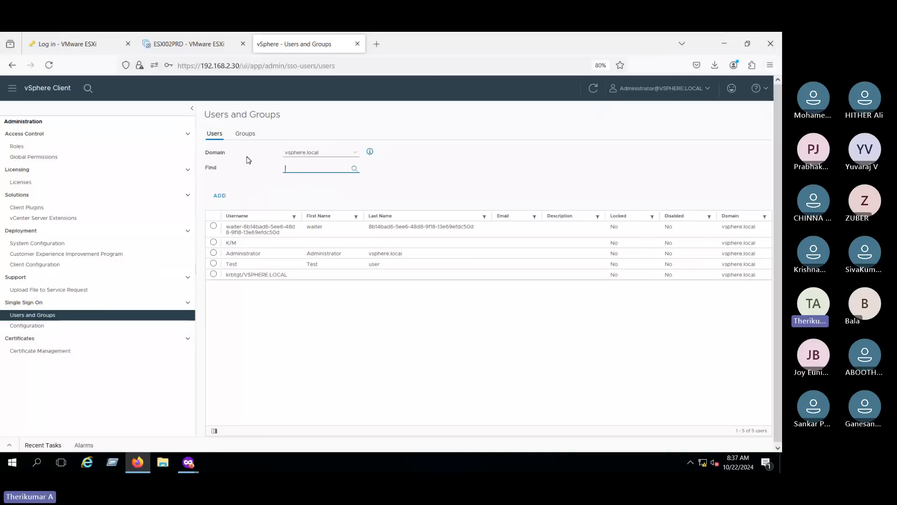
left_click(219, 197)
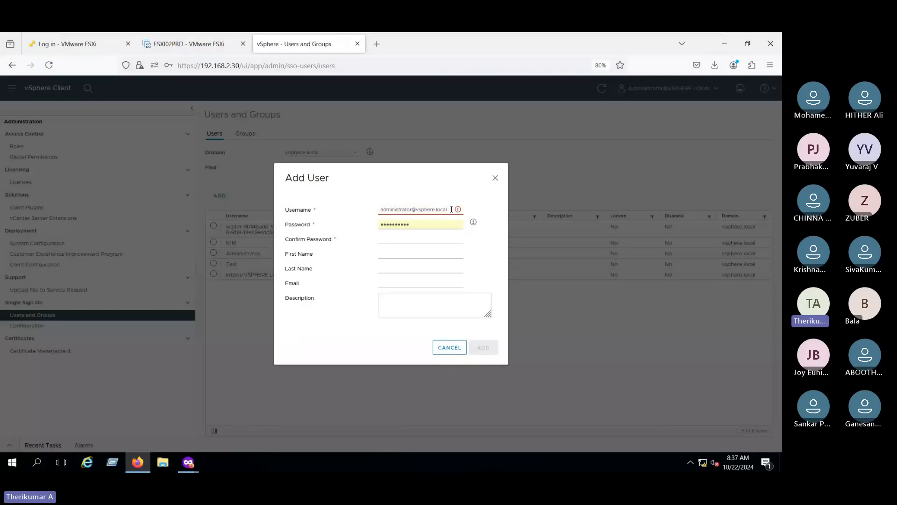
- Clear the autofilled fields and enter the new username Windowsteam
left_click_drag(451, 209, 377, 210)
left_click(411, 210)
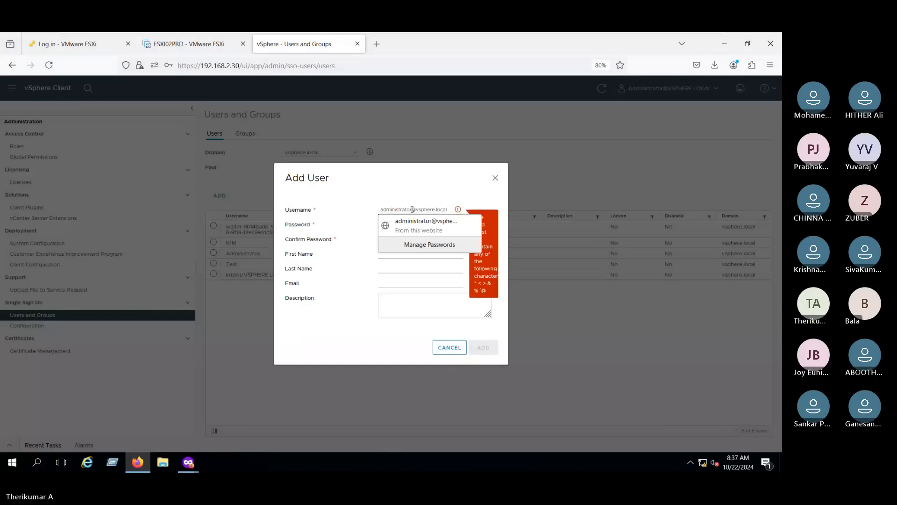
left_click(448, 210)
key("ctrl+a")
key("BackSpace")
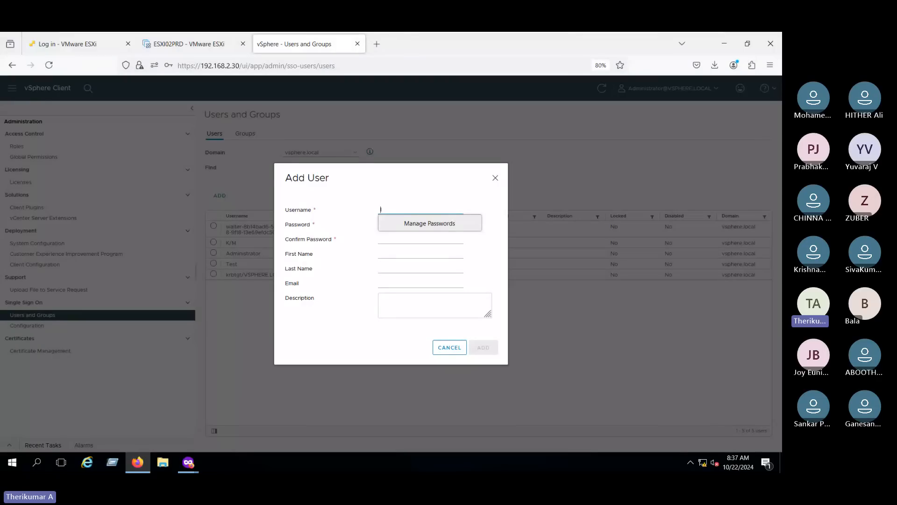
type("Windowl")
type("team")
left_click_drag(415, 211, 371, 222)
- Enter and confirm the user's password, then create the Windowsteam user
left_click(442, 227)
type("•")
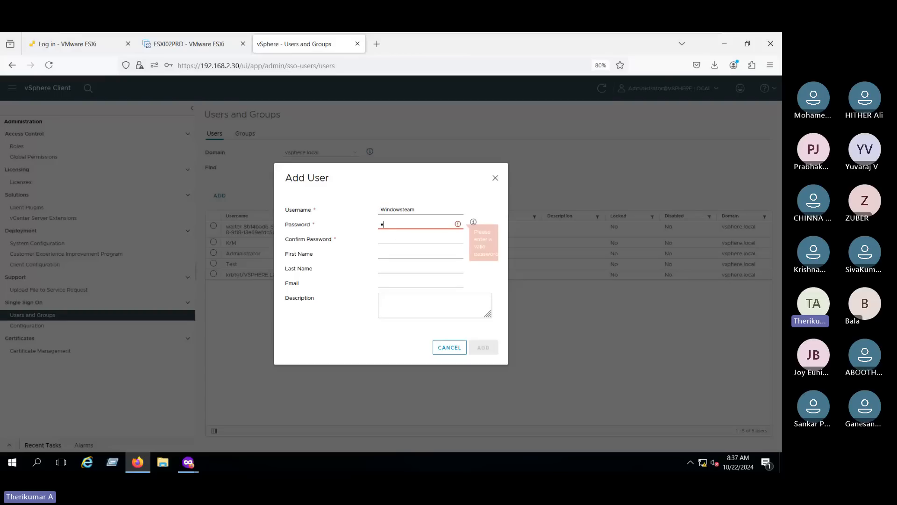
type("••••••••")
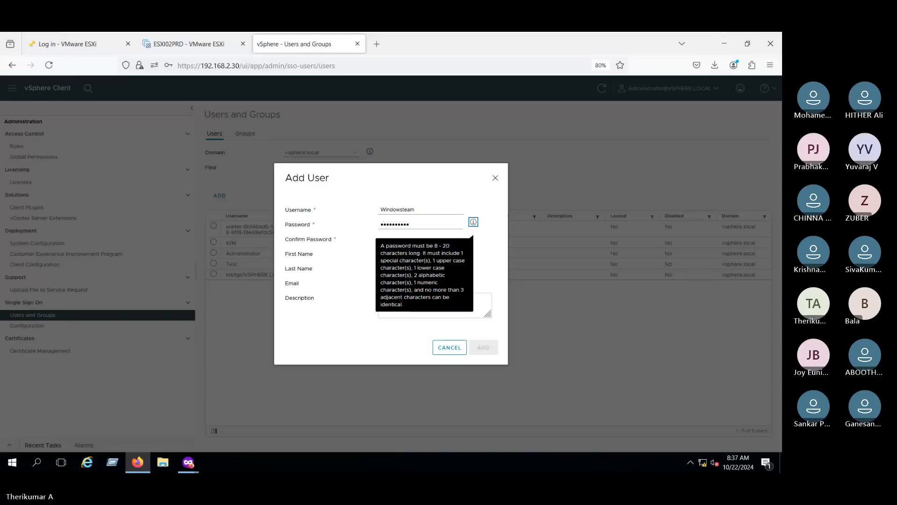
left_click(388, 238)
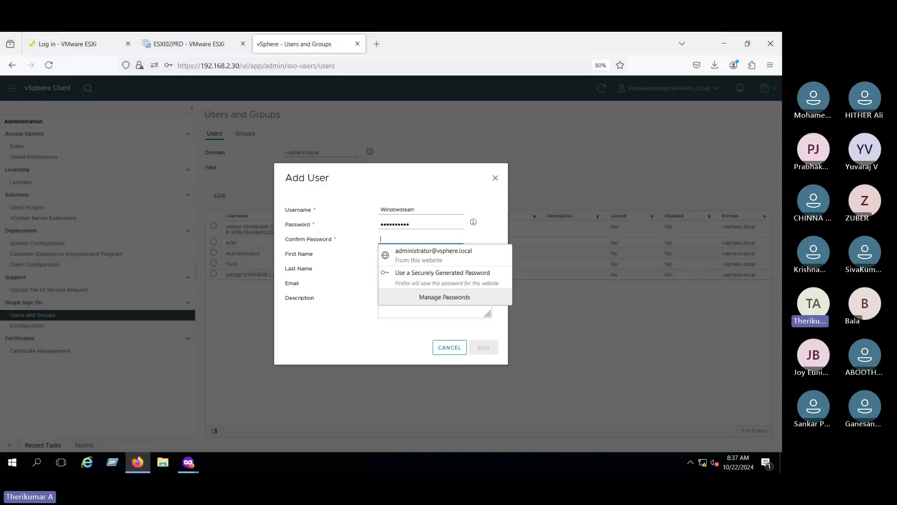
type("•••••••")
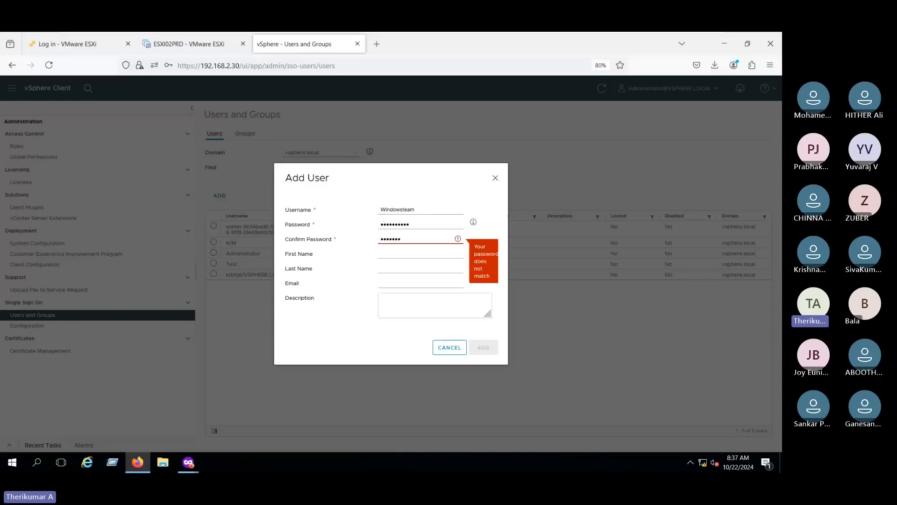
type("•••")
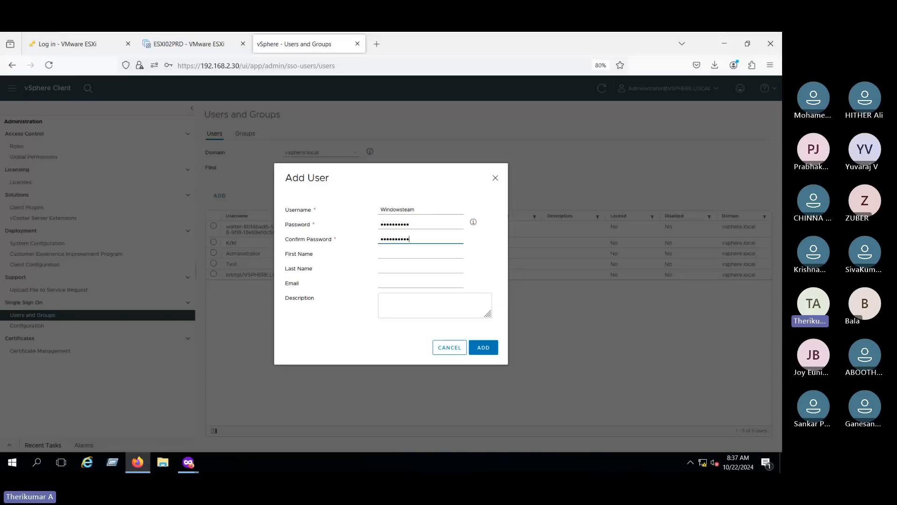
left_click(485, 351)
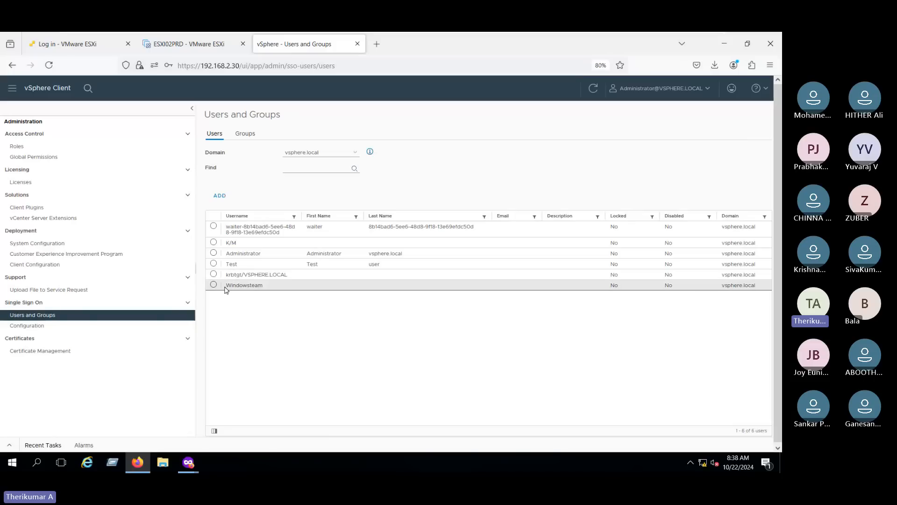
left_click_drag(227, 286, 272, 289)
- From the Inventory, open vCenter 192.168.2.30's Permissions and begin adding a permission
left_click(276, 294)
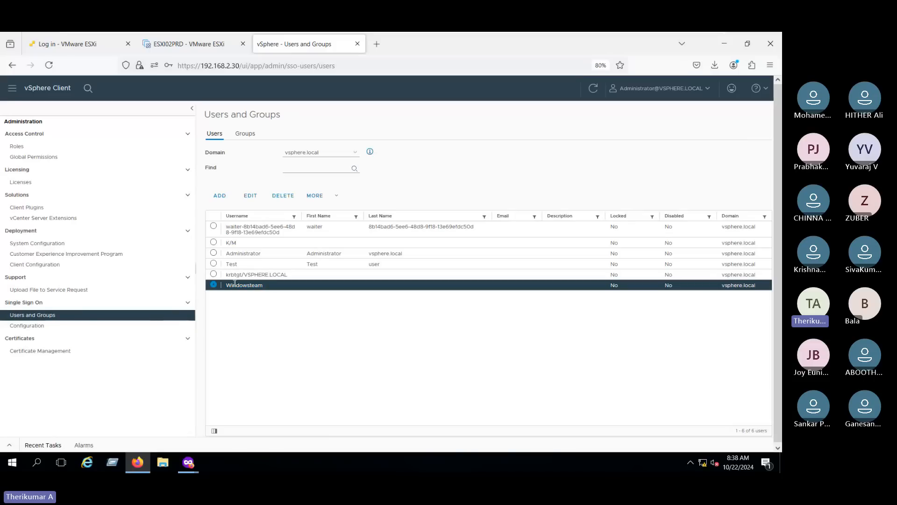
left_click(12, 93)
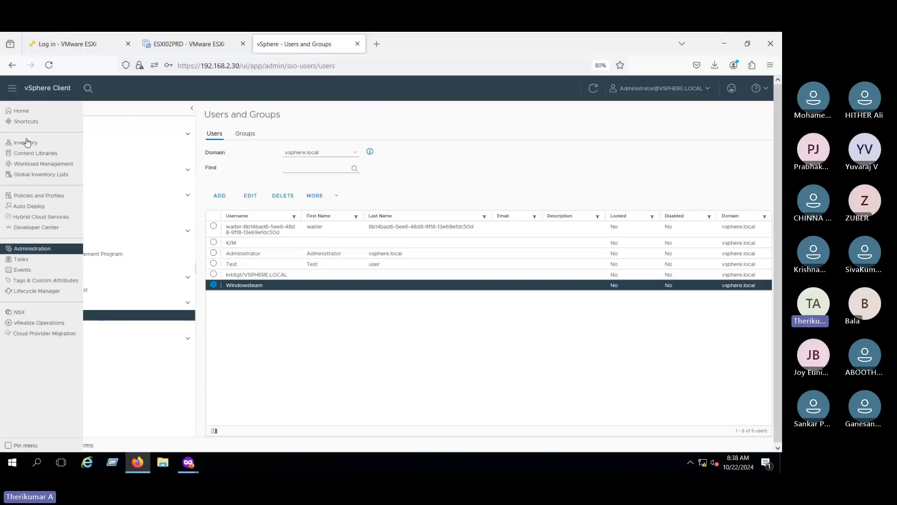
left_click(26, 142)
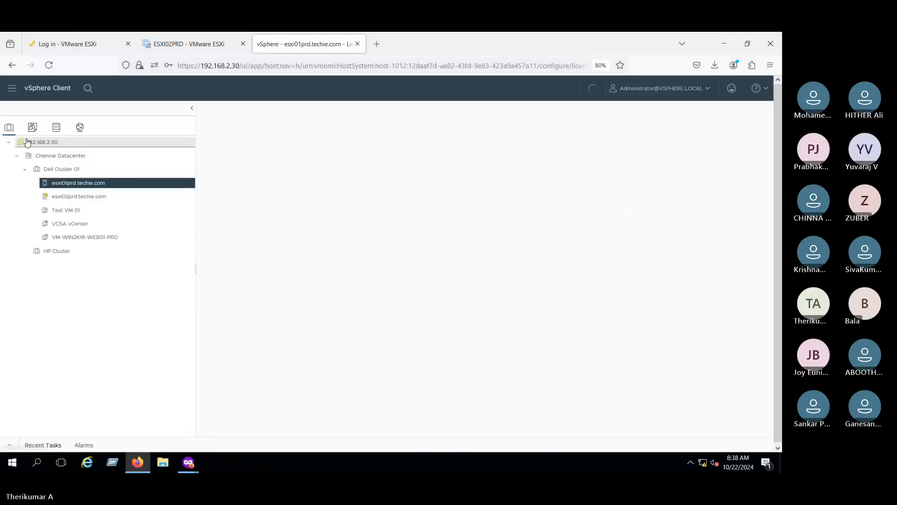
left_click(32, 145)
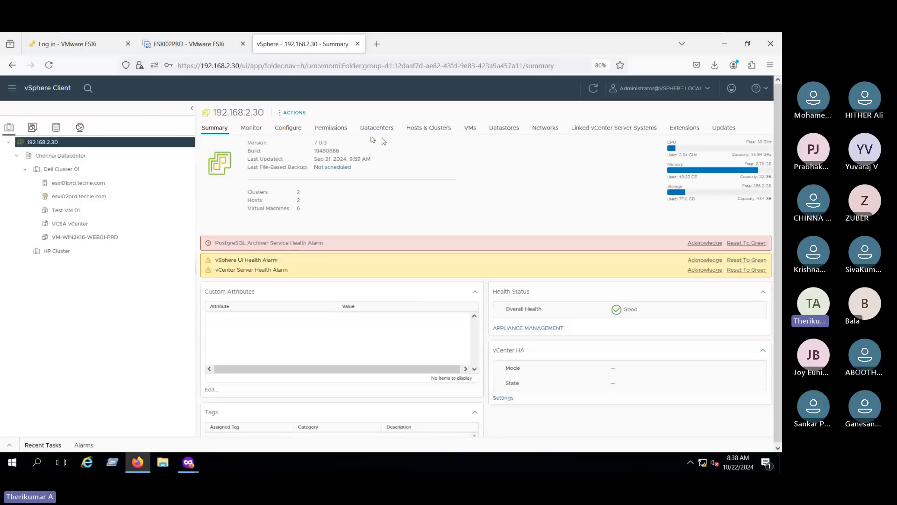
left_click(329, 127)
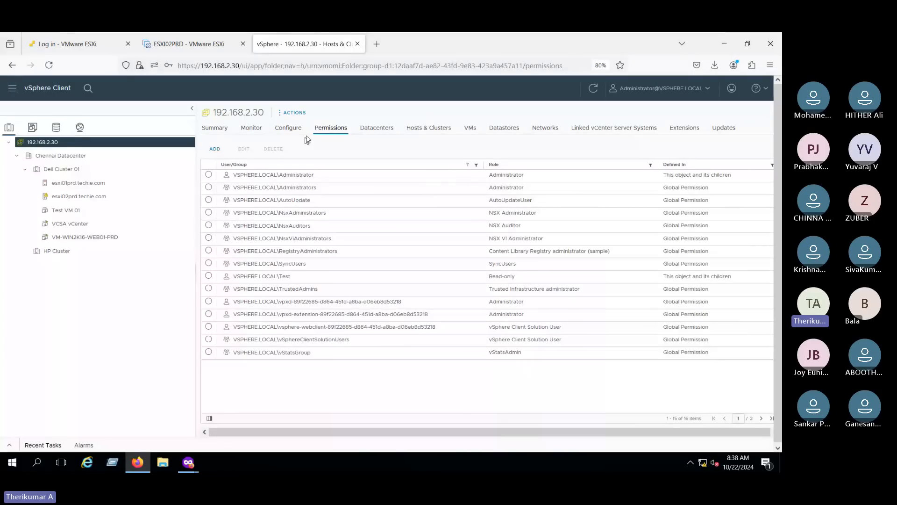
left_click(215, 148)
left_click(395, 234)
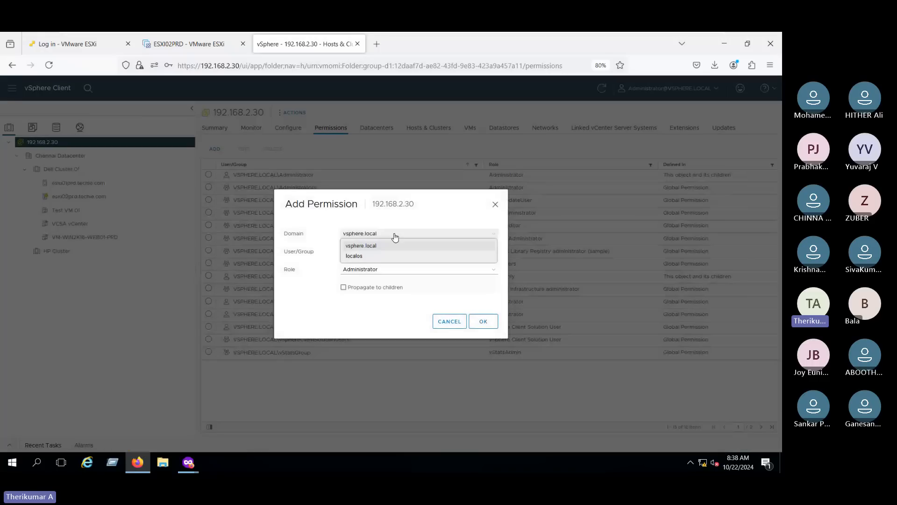
- In domain vsphere.local, search 'windows' and pick the Windowsteam user
left_click(394, 246)
left_click(391, 252)
type("windo")
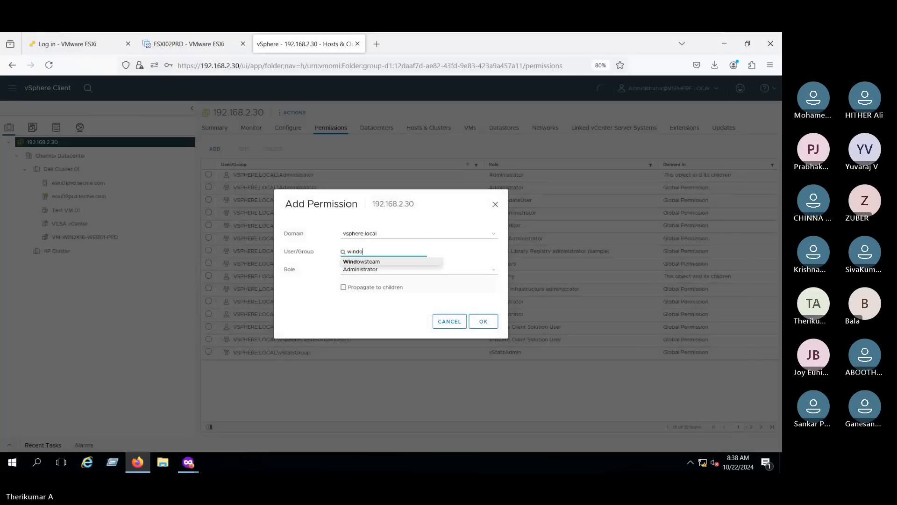
type("ws")
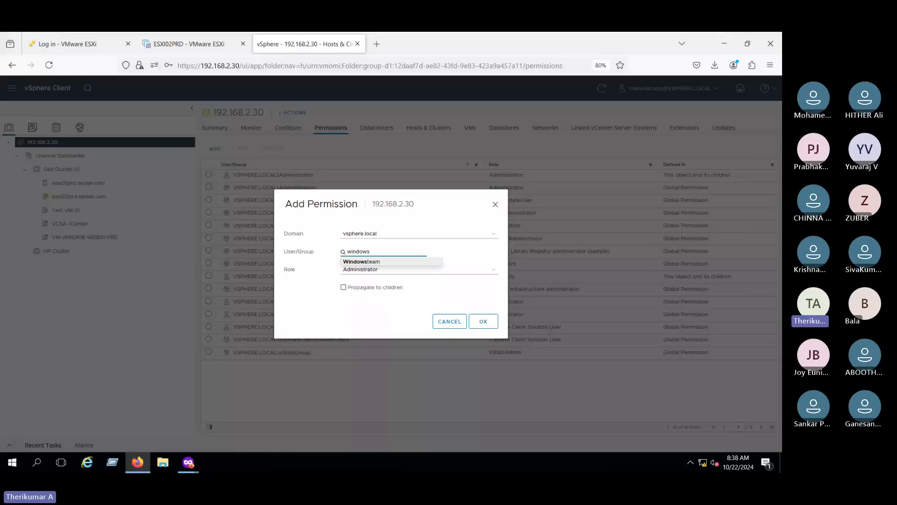
left_click(370, 262)
double_click(301, 272)
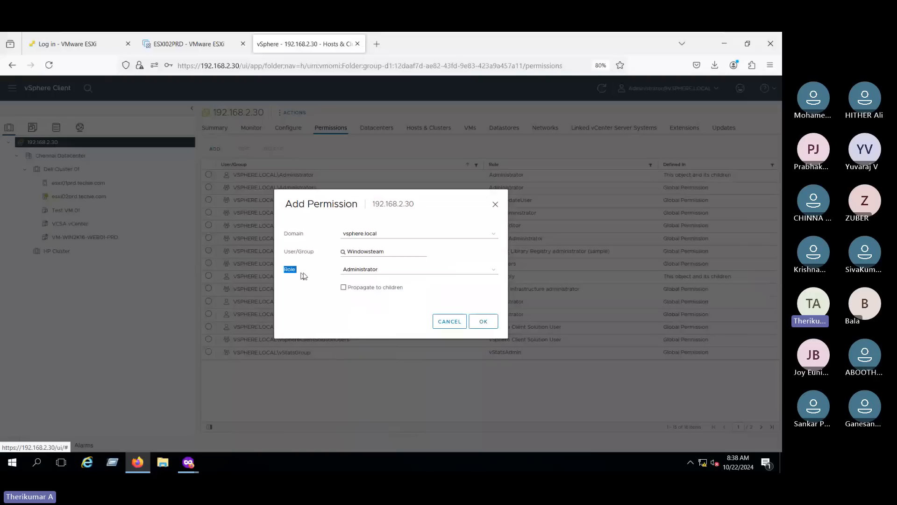
- Assign the Read-only role with Propagate to children and save the permission
left_click(378, 271)
key("Down")
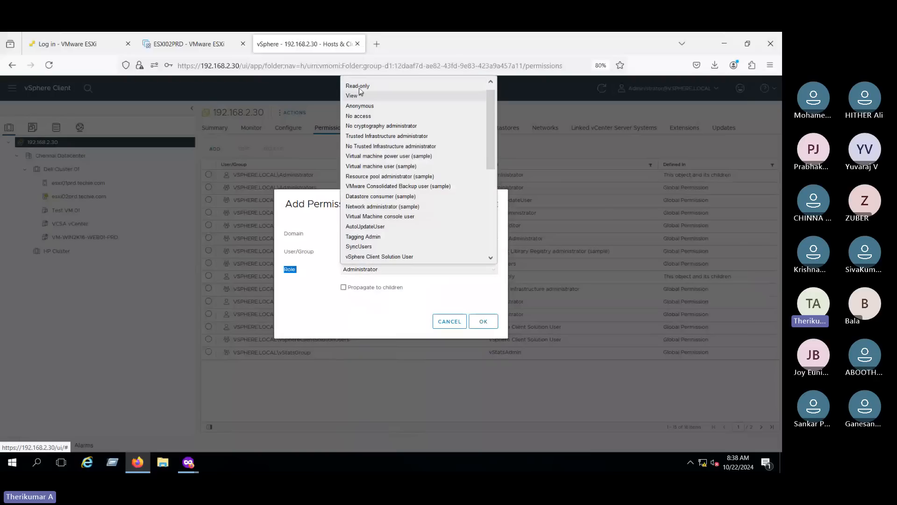
key("Return")
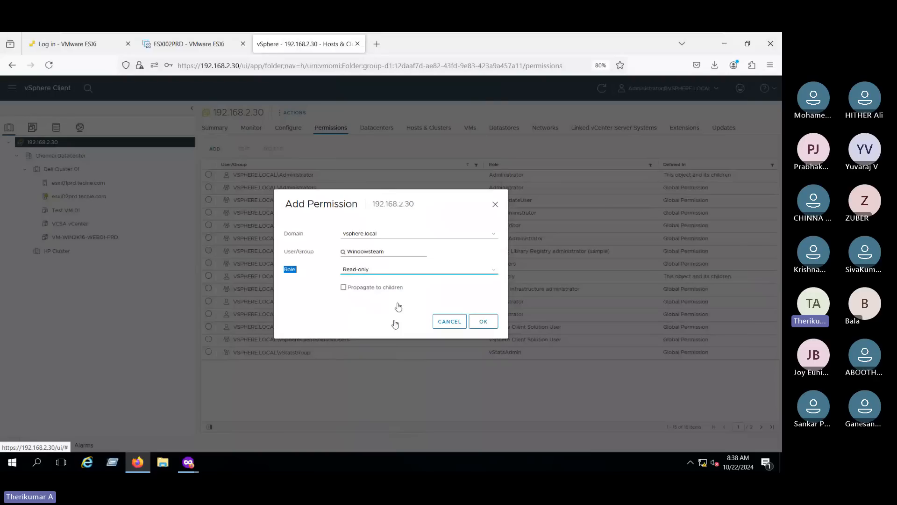
left_click(364, 272)
left_click(367, 93)
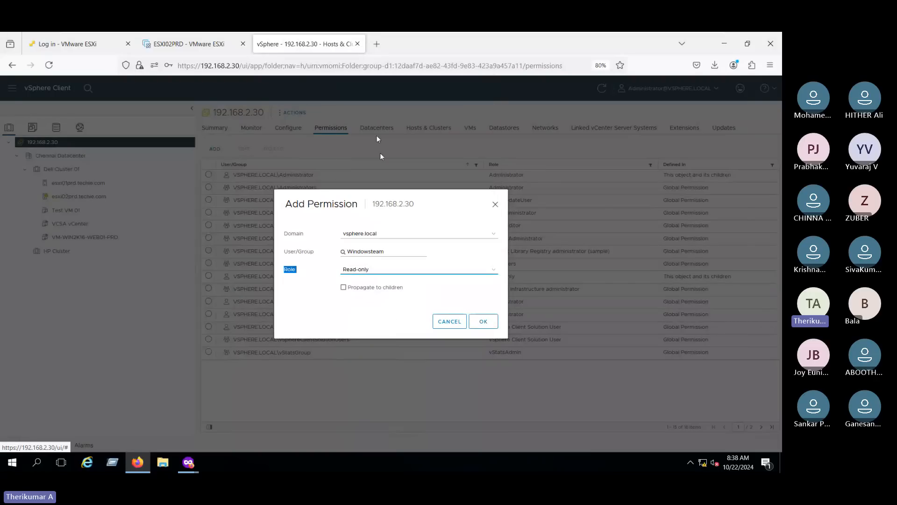
left_click(362, 305)
left_click(343, 288)
left_click(482, 324)
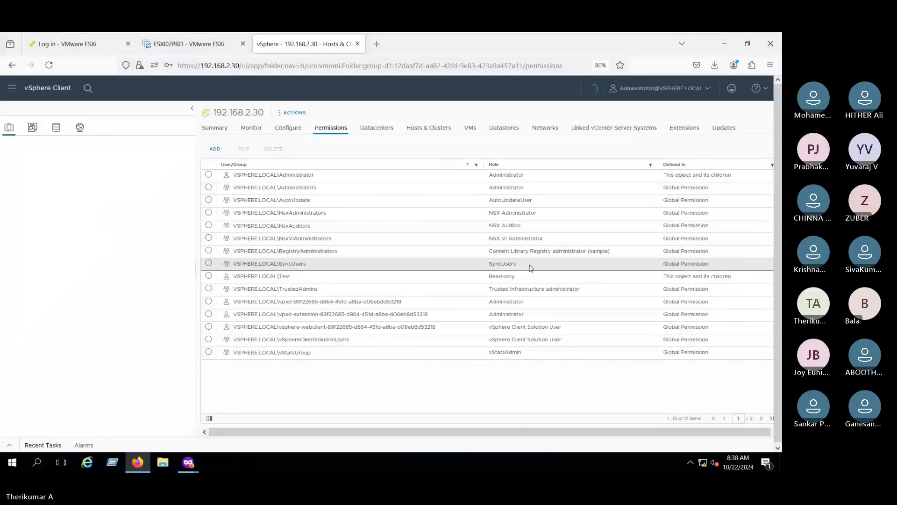
left_click(477, 165)
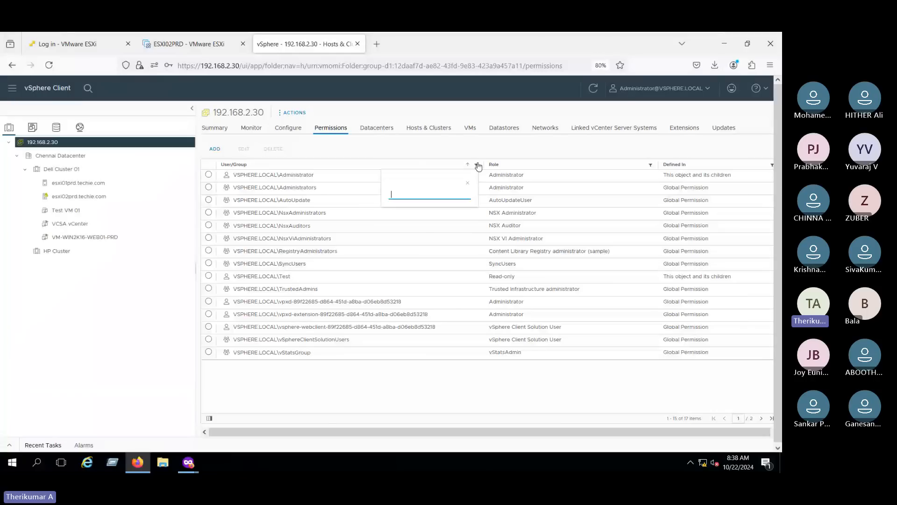
- Filter the User/Group column by 'win' so only Windowsteam's Read-only entry remains
type("win")
left_click(334, 239)
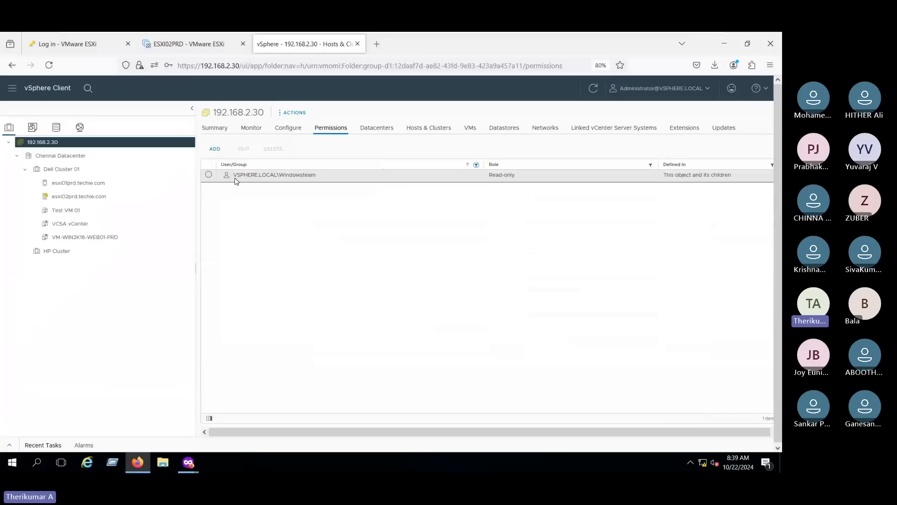
left_click_drag(234, 178, 345, 179)
left_click_drag(488, 176, 525, 179)
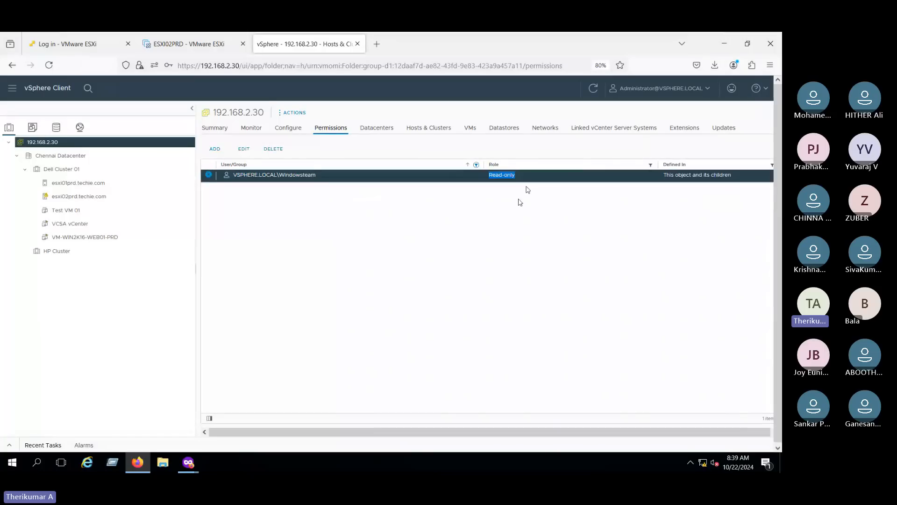
left_click(459, 251)
key("alt+Tab")
- Log in to the vSphere login page with the Windowsteam vsphere.local username and its password
left_click(58, 237)
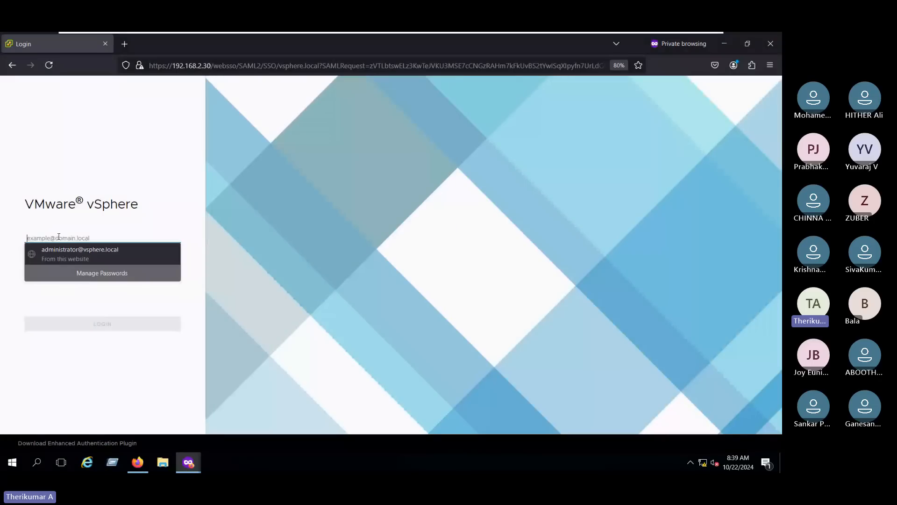
type("windowsteam@")
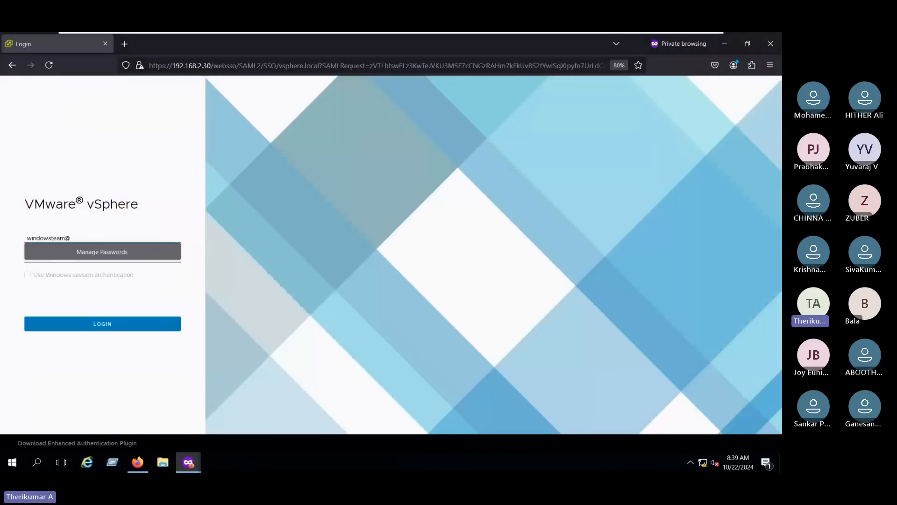
type("vsphe")
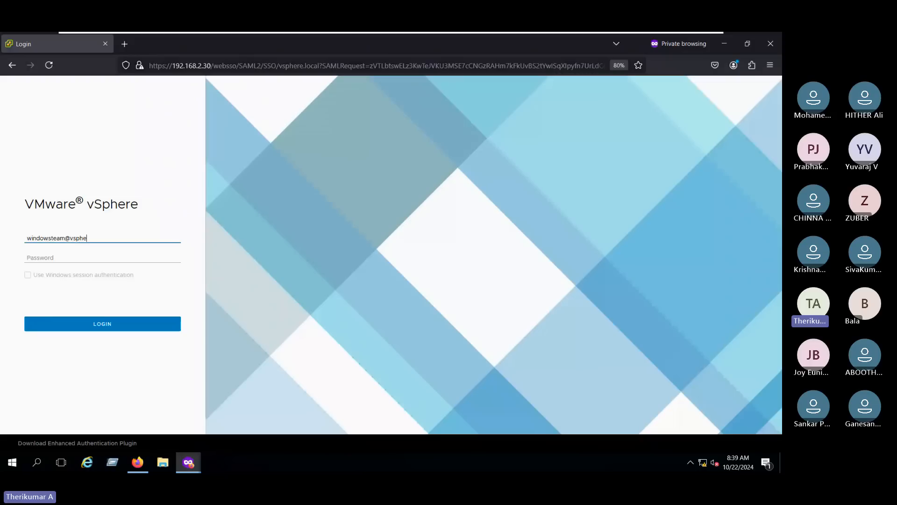
type("re.lo")
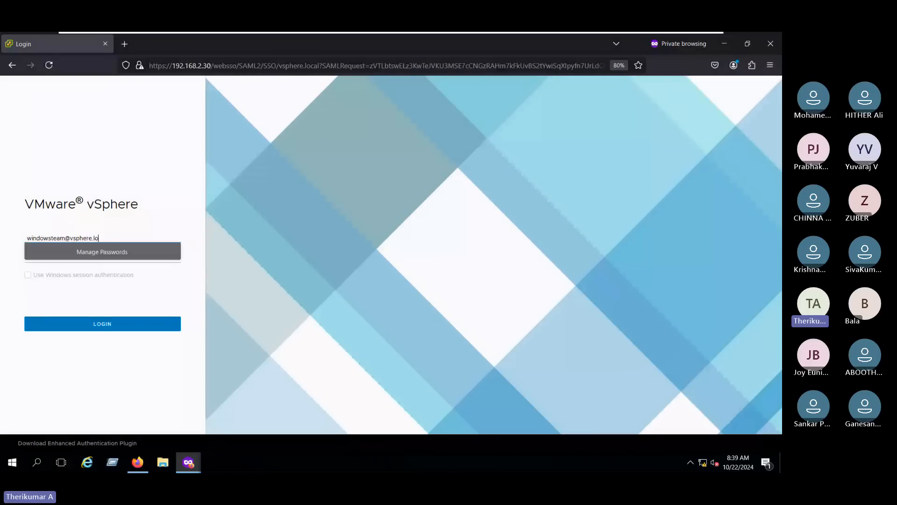
type("cal")
key("Tab")
type("•")
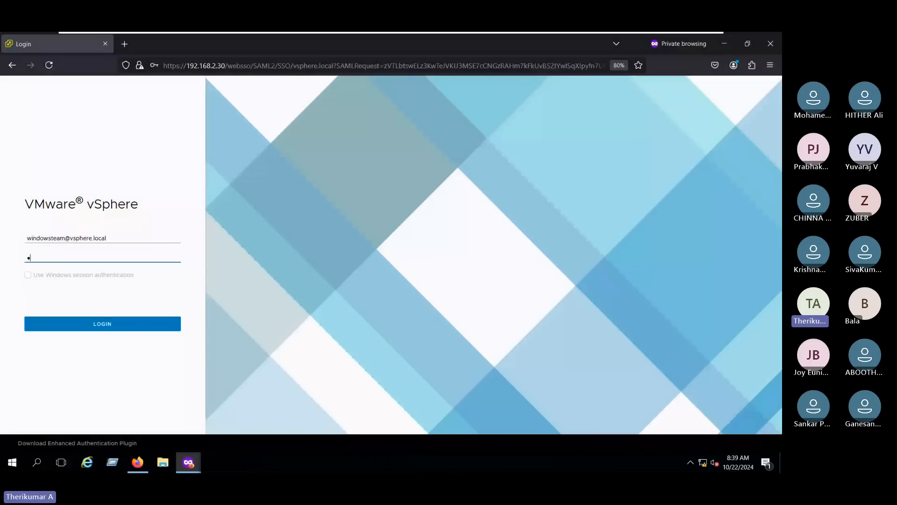
type("••••••")
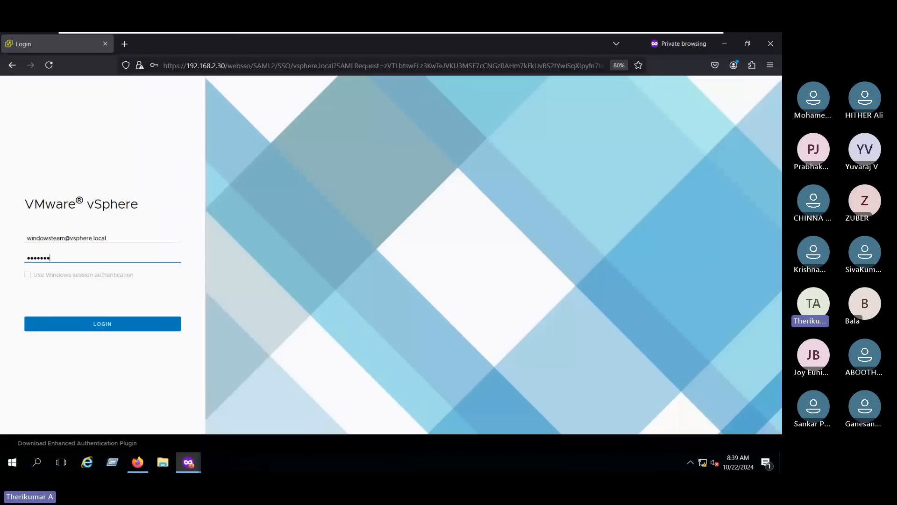
type("•••")
left_click(78, 323)
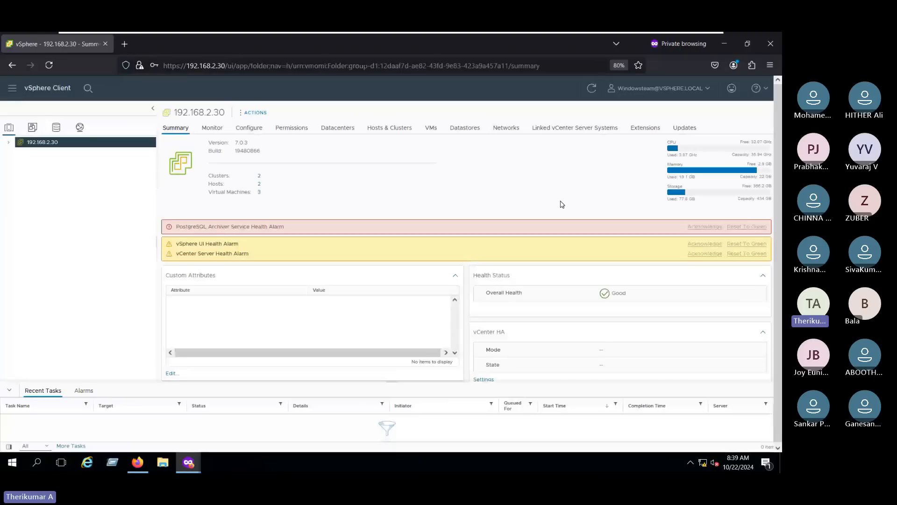
- As Windowsteam, inspect the clone and power actions available on the VCSA vCenter VM and host esxi01prd
left_click(11, 393)
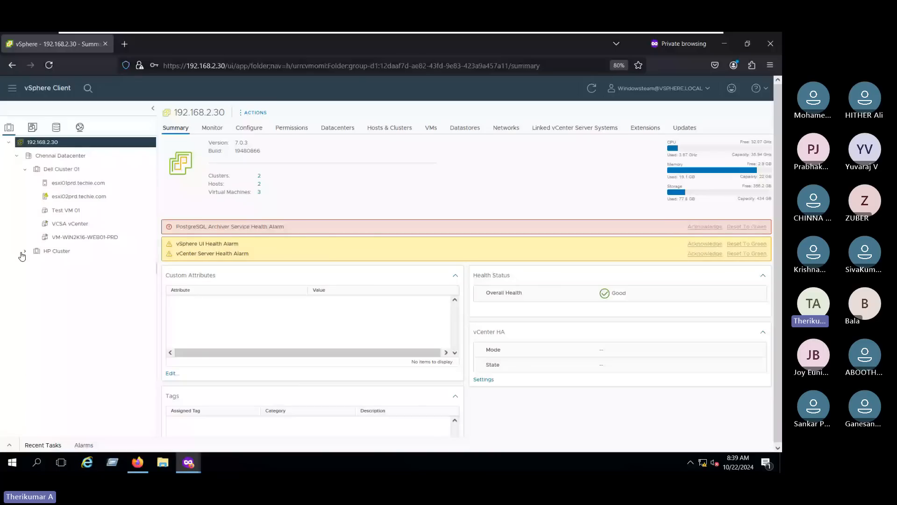
right_click(75, 223)
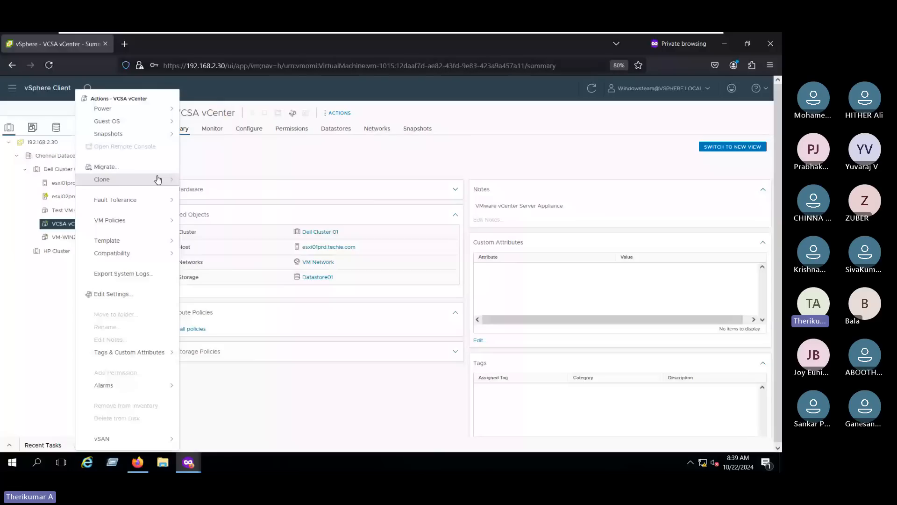
left_click(157, 180)
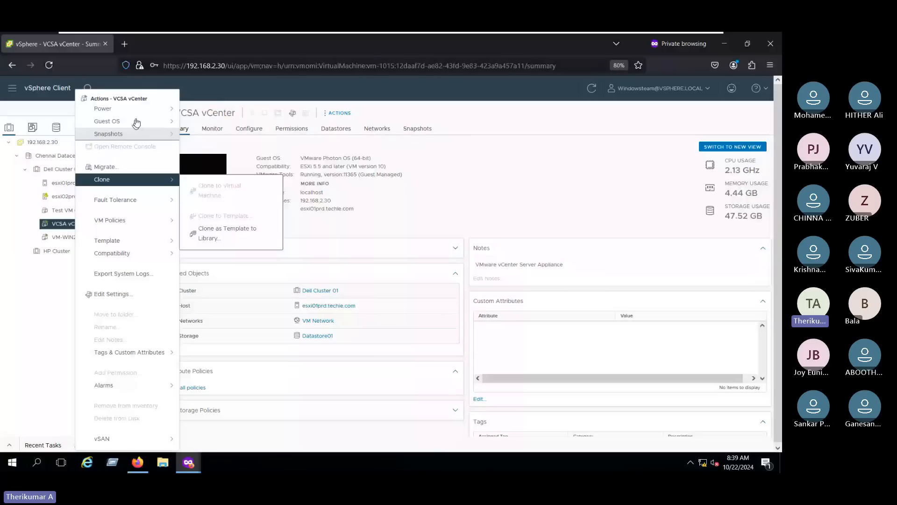
left_click(133, 109)
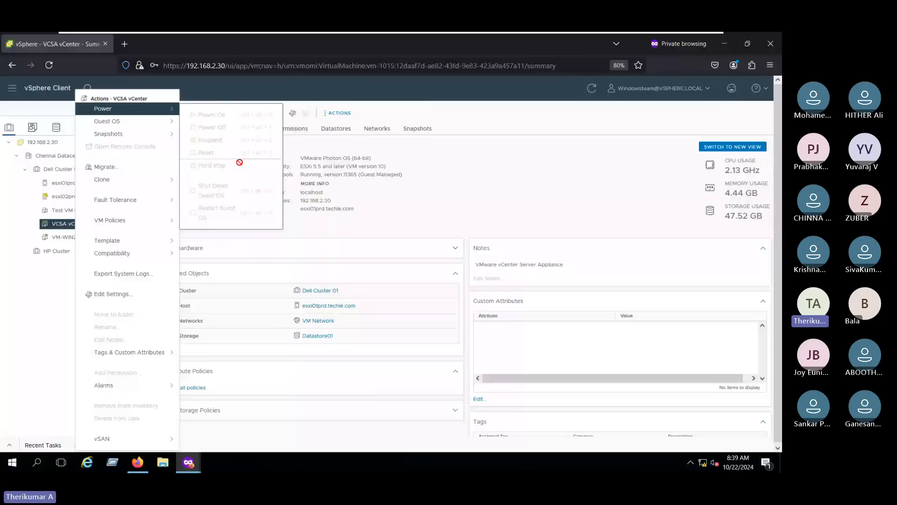
right_click(103, 184)
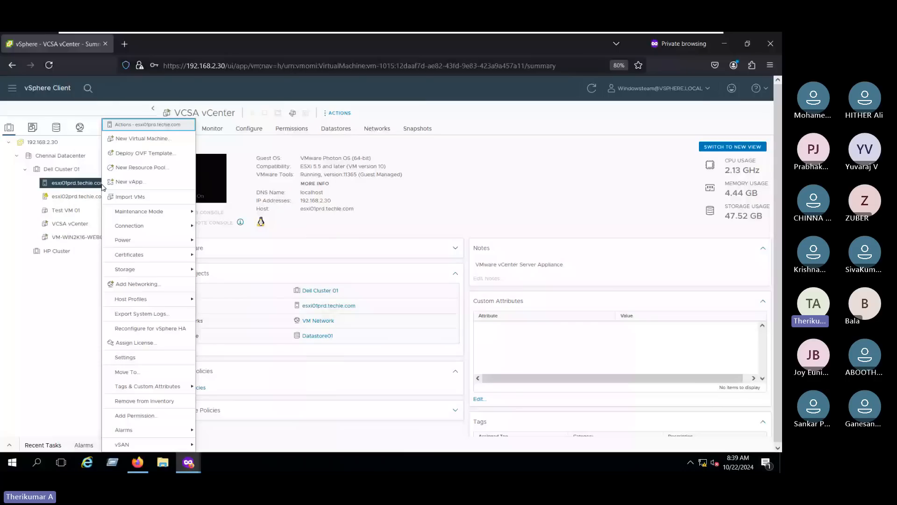
mouse_move(184, 240)
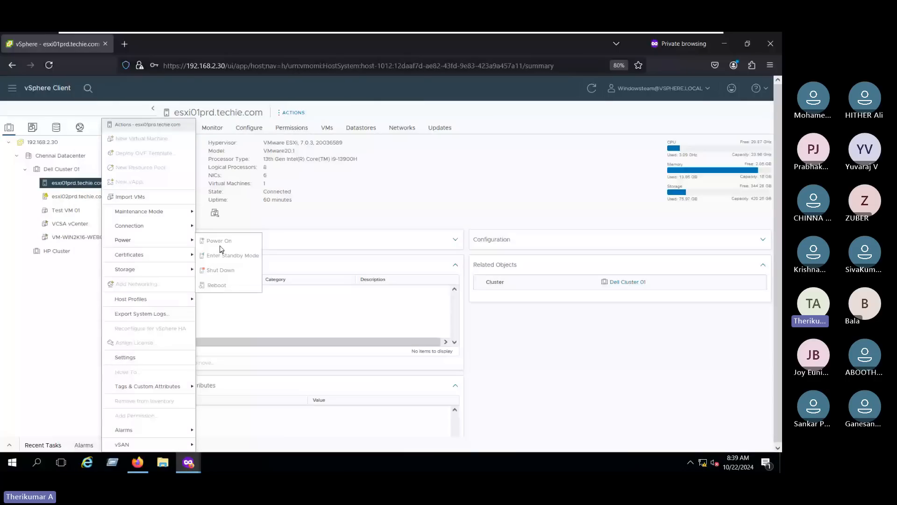
left_click(354, 174)
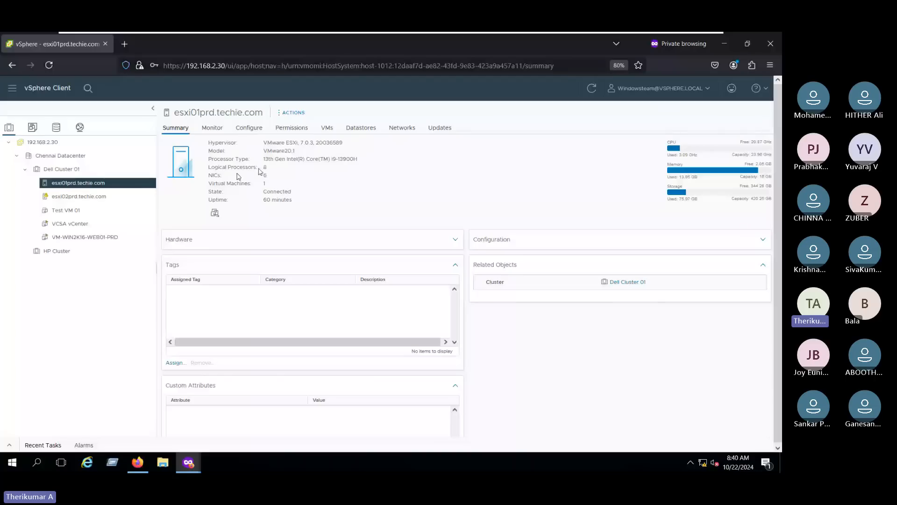
- Compare VM summaries and check which power actions VM-WIN2K16-WEB01-PRD permits
left_click(70, 224)
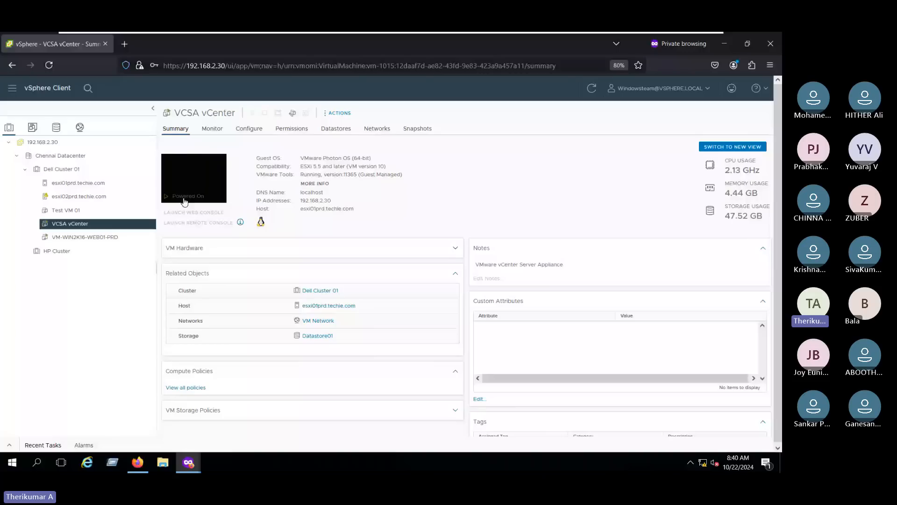
left_click(80, 237)
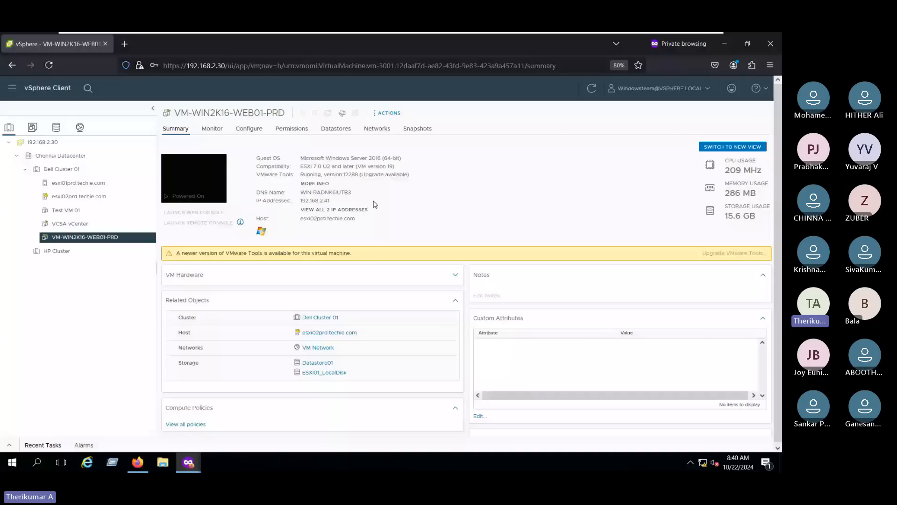
left_click(70, 224)
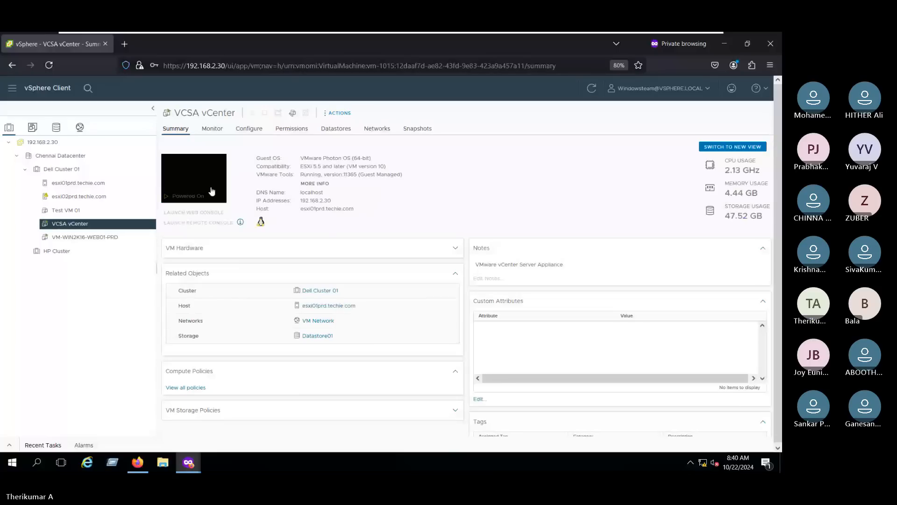
left_click(612, 88)
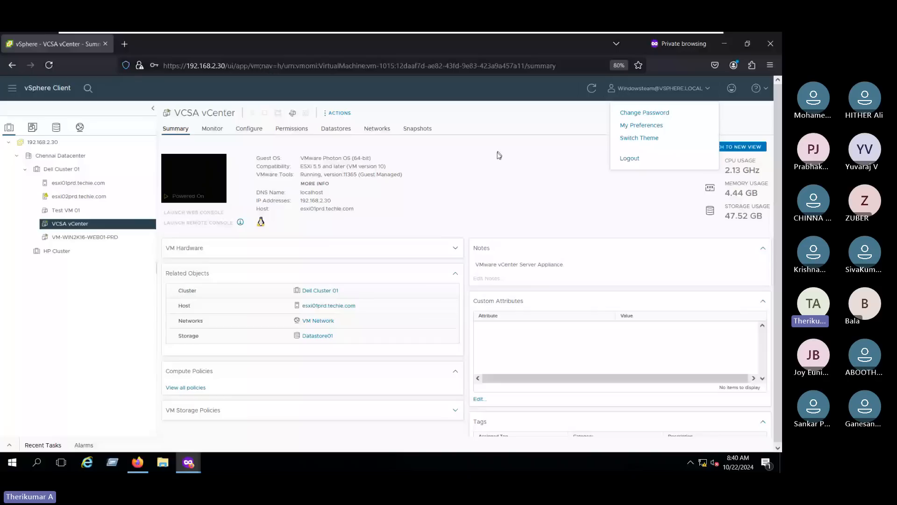
left_click(113, 461)
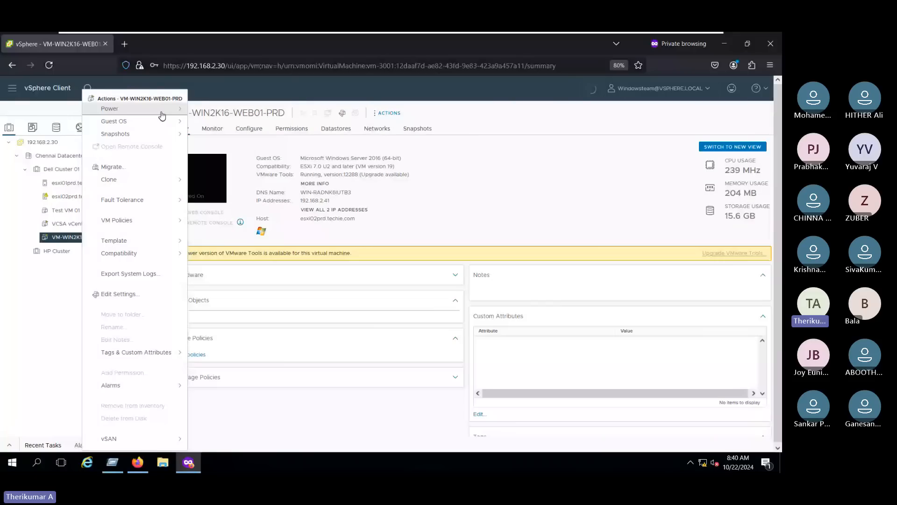
left_click(161, 112)
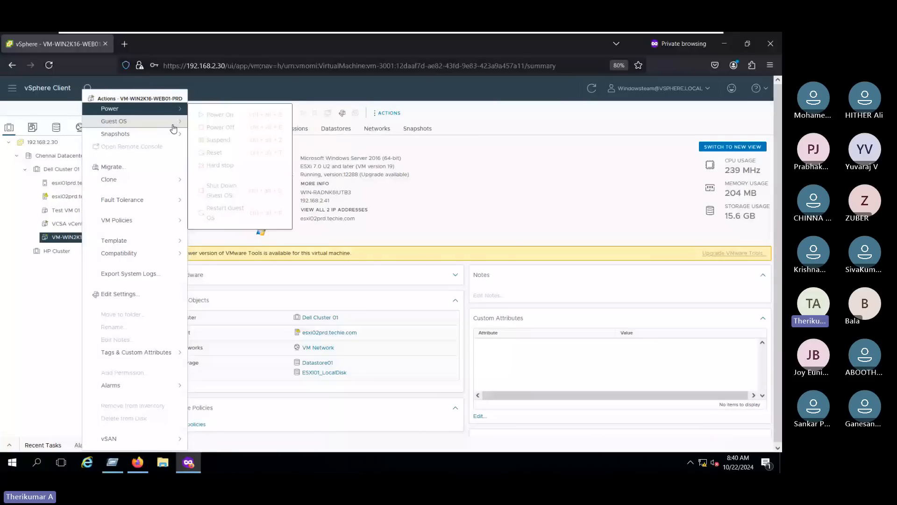
left_click(419, 182)
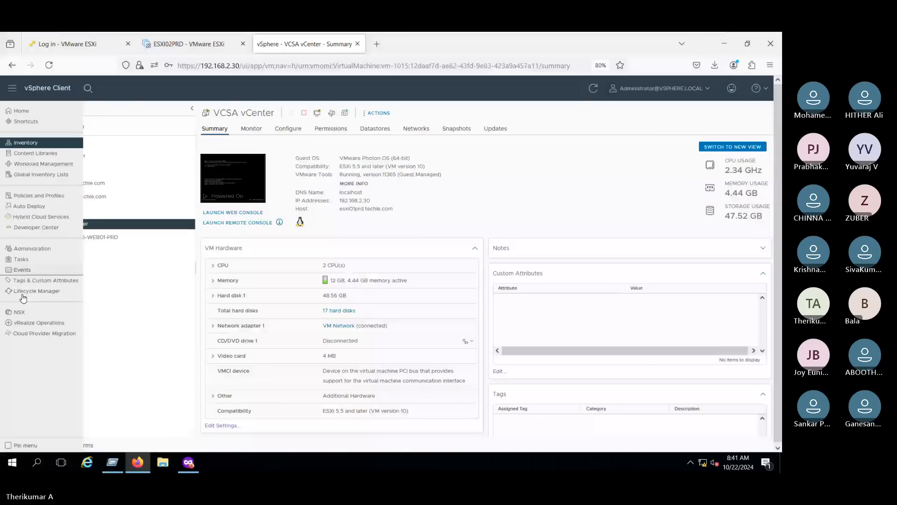
- Open Single Sign On Users and Groups, switch to the vsphere.local domain, and begin adding a user
left_click(32, 249)
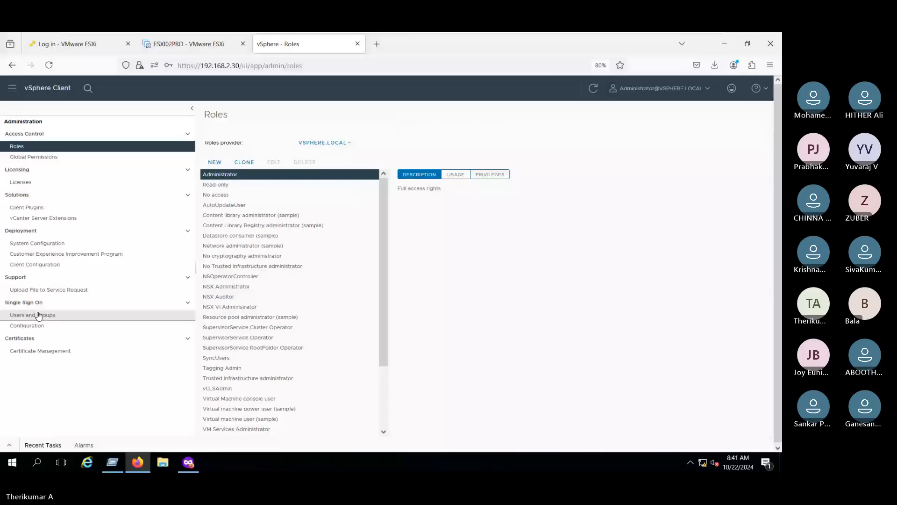
left_click(39, 316)
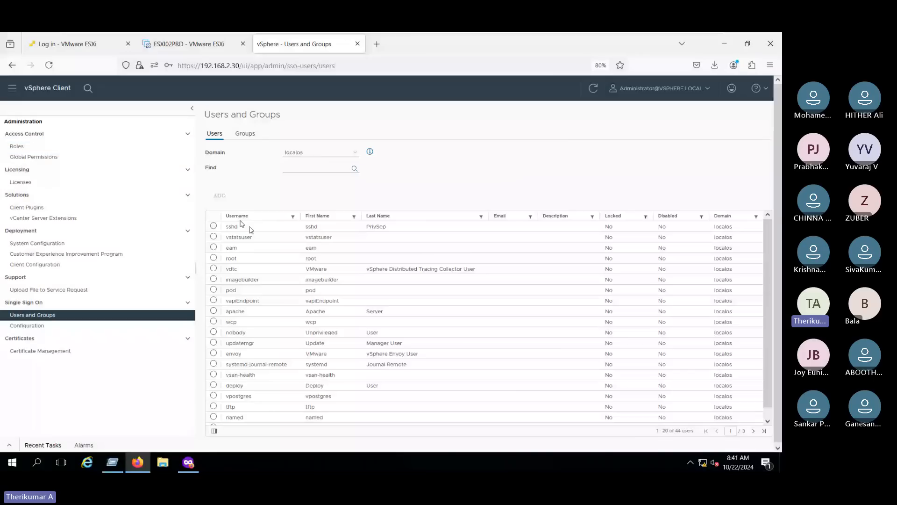
left_click(294, 154)
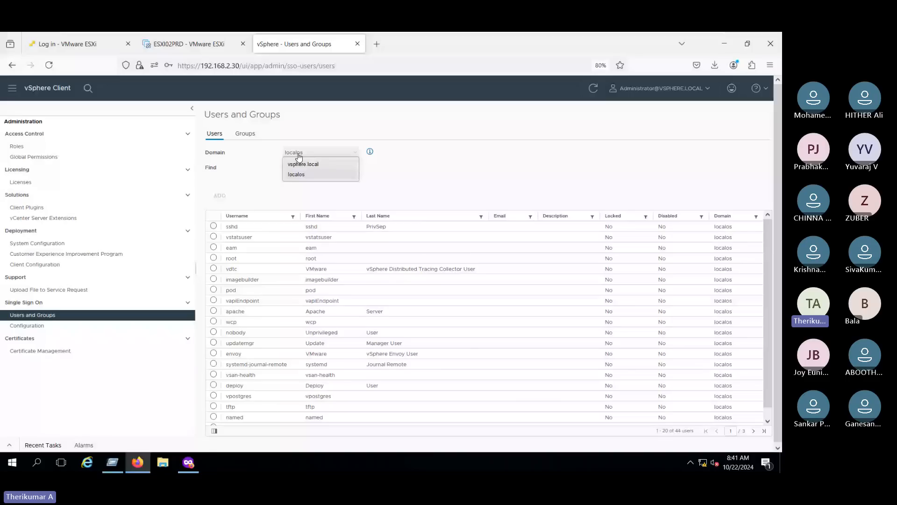
left_click(304, 164)
left_click(220, 196)
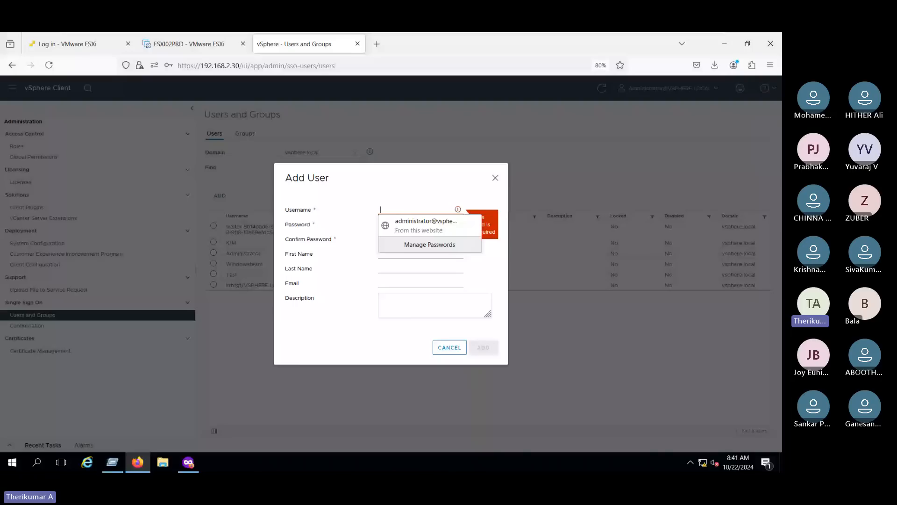
- Create user user01 with its password entered and confirmed, and submit the Add User dialog
type("user")
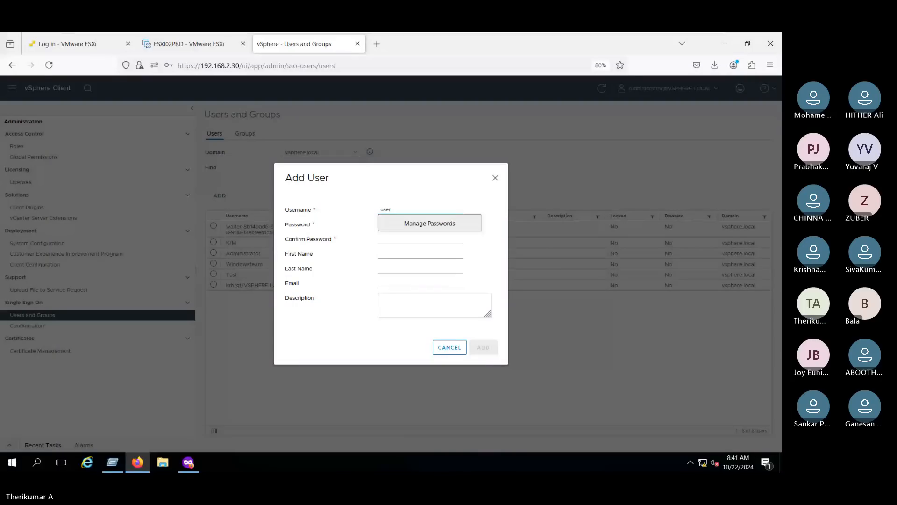
type("01")
key("Tab")
type("••••••••")
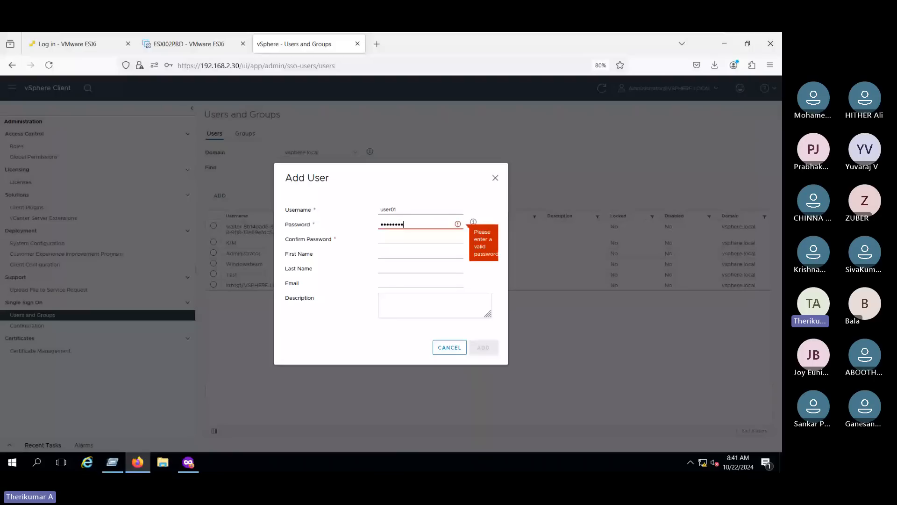
type("••")
key("Tab")
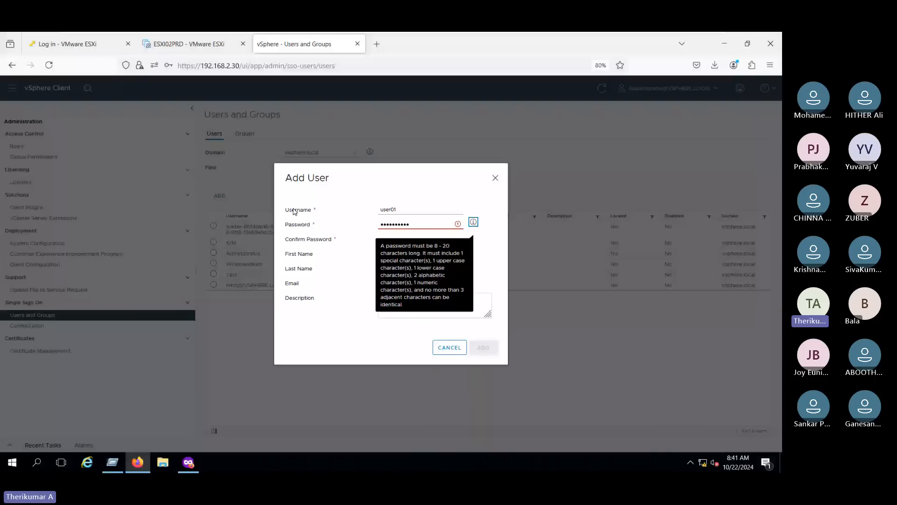
key("Tab")
type("•••")
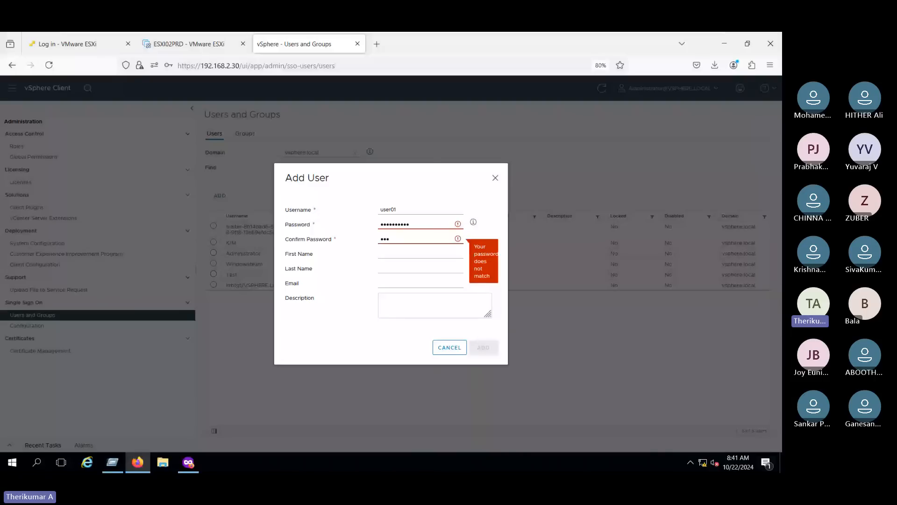
type("•••••••")
key("shift+Tab")
key("BackSpace")
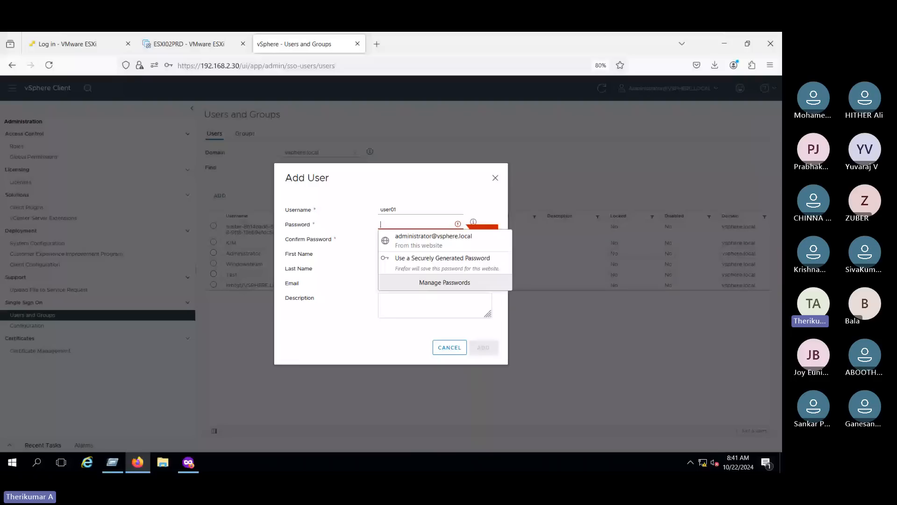
key("ctrl+v")
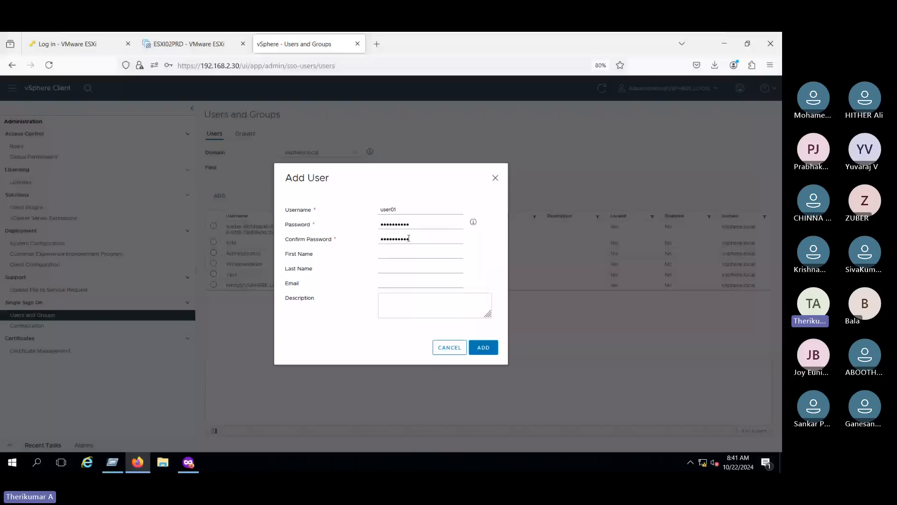
double_click(409, 239)
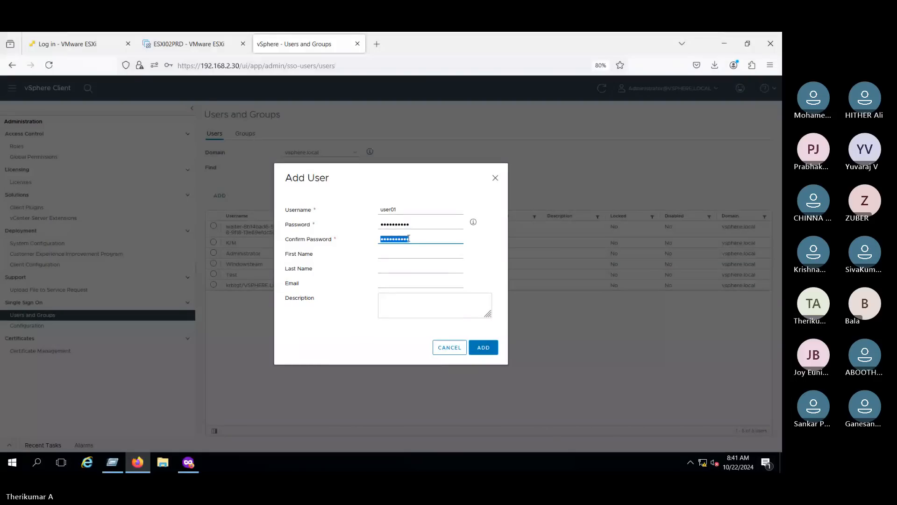
type("••")
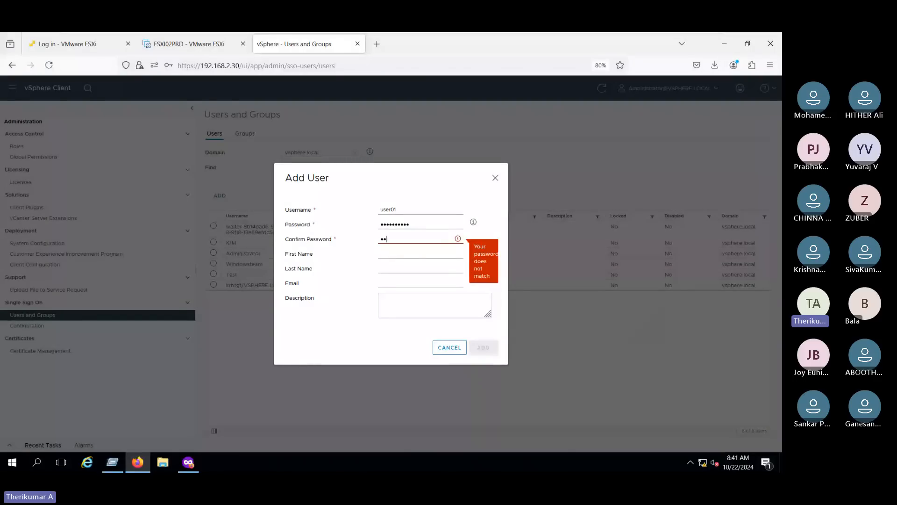
type("••••••••")
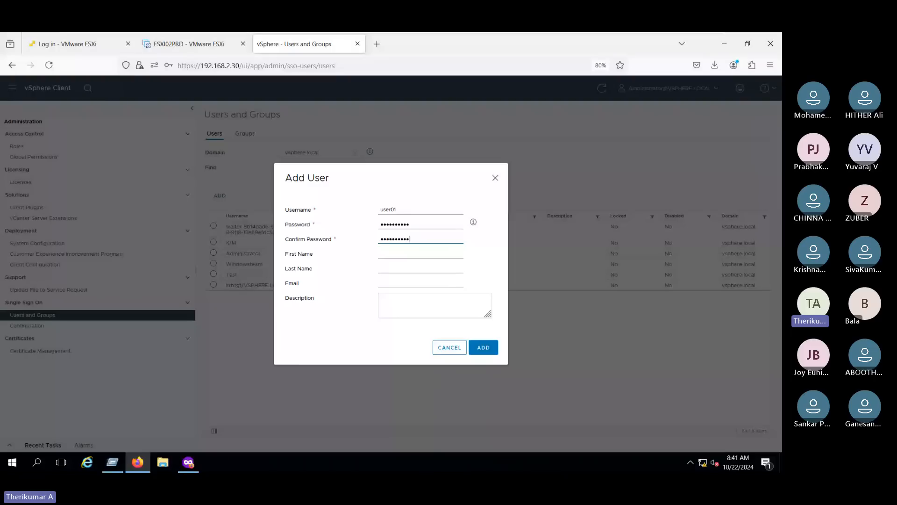
key("Return")
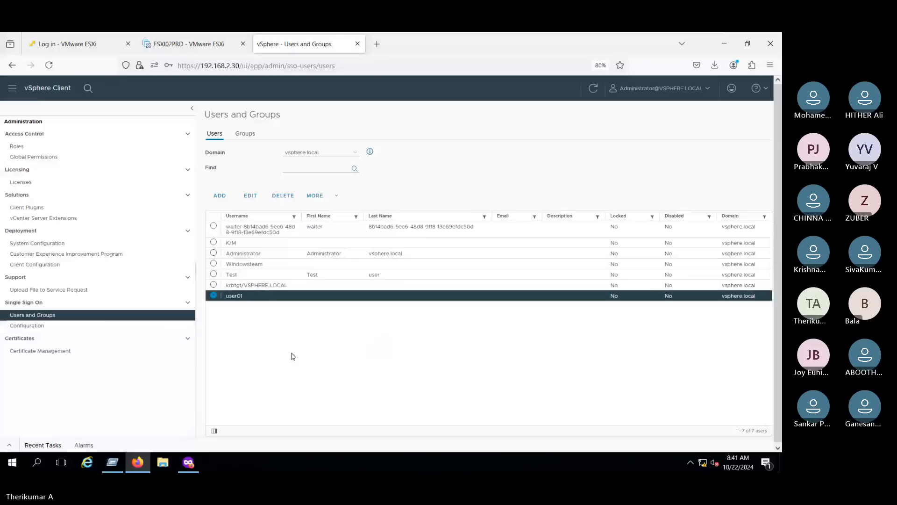
- Read the No access role's description on the Roles page, then duplicate the browser tab
left_click(43, 150)
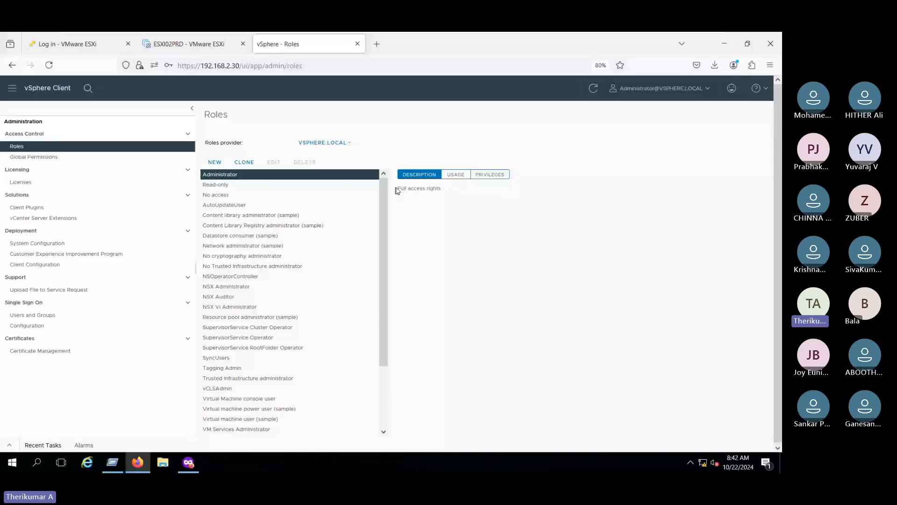
left_click(285, 195)
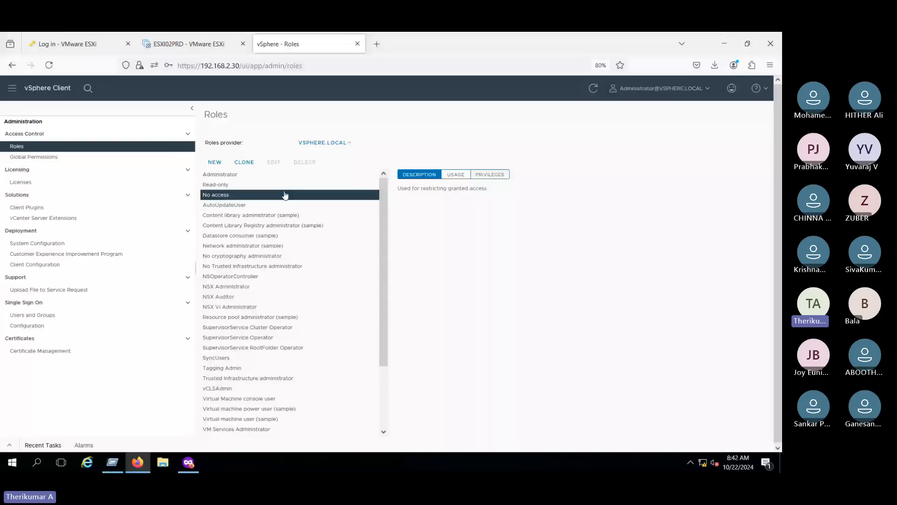
left_click_drag(421, 187, 482, 223)
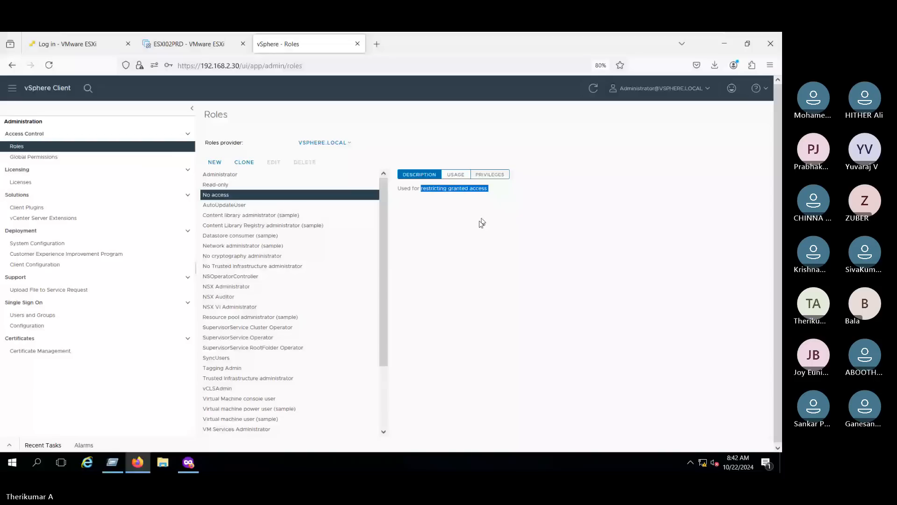
right_click(297, 43)
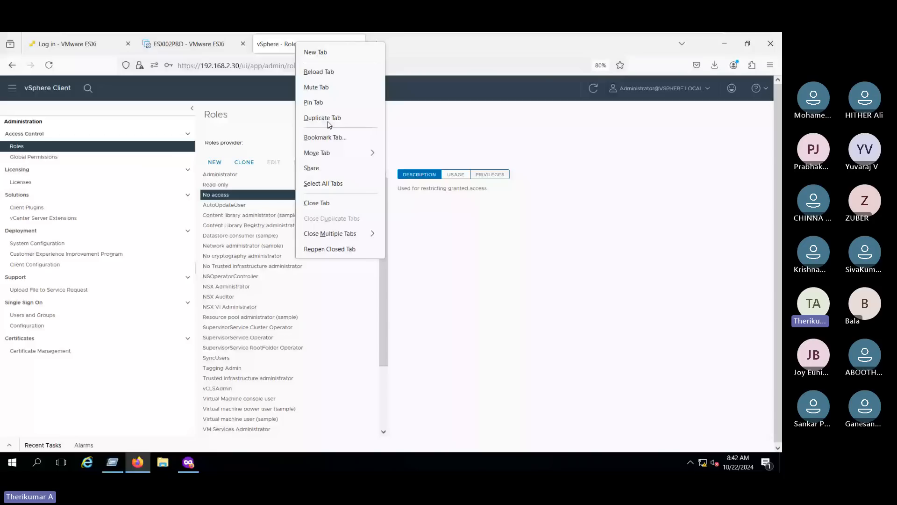
left_click(329, 119)
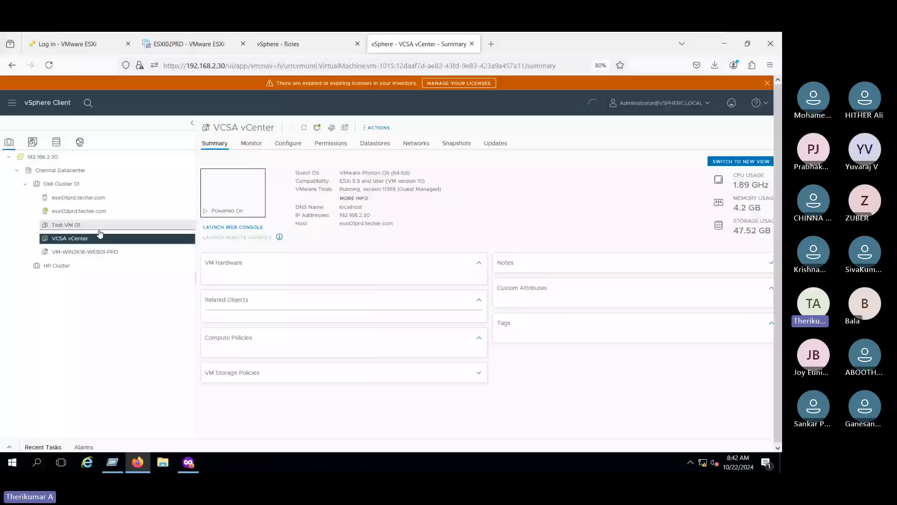
- Show the 192.168.2.30 vCenter's permissions and select the existing read-only user entry
left_click(62, 159)
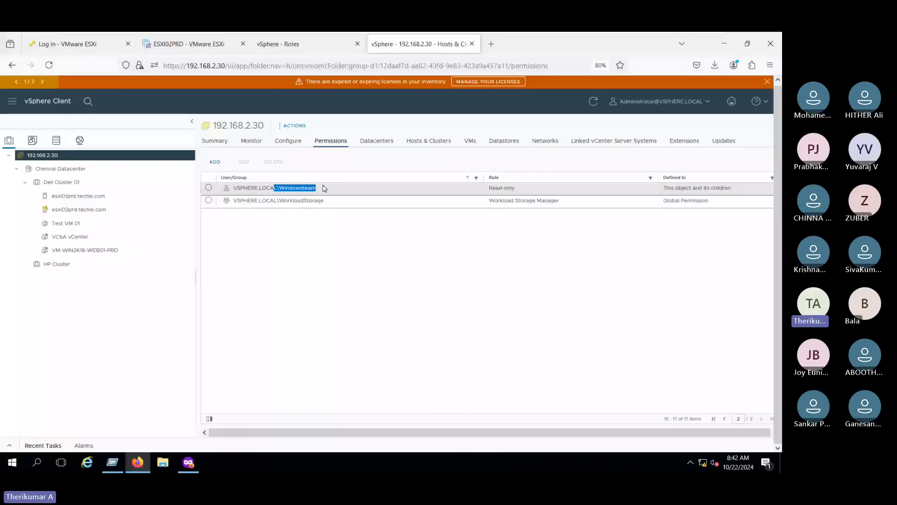
left_click(324, 189)
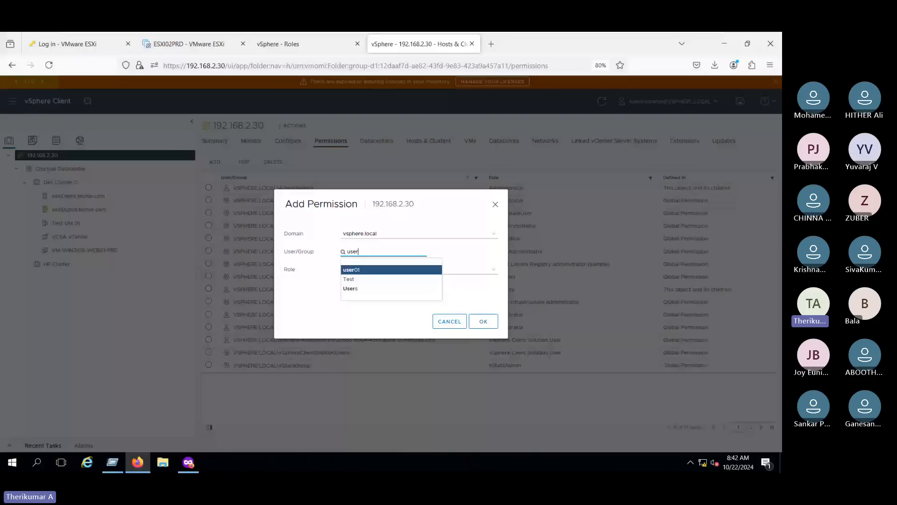
- Give user01 the No access role on 192.168.2.30, propagated to child objects
type("01")
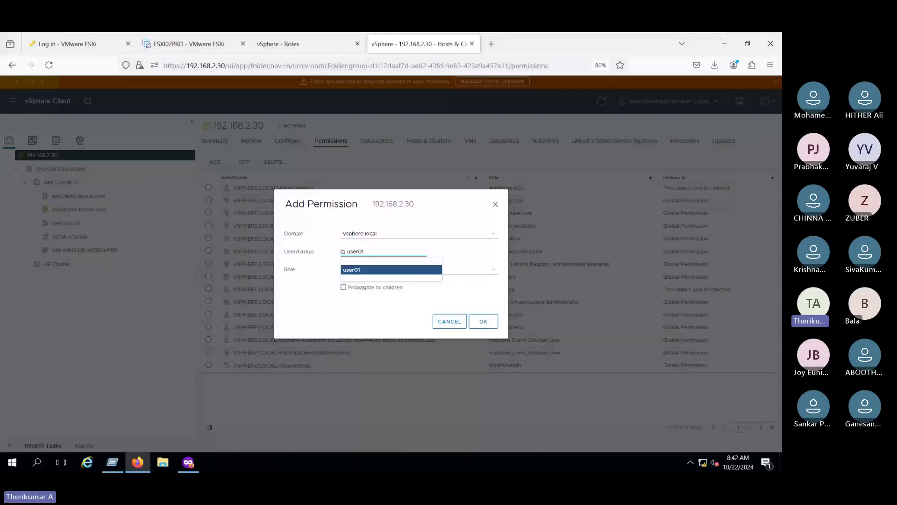
left_click(359, 270)
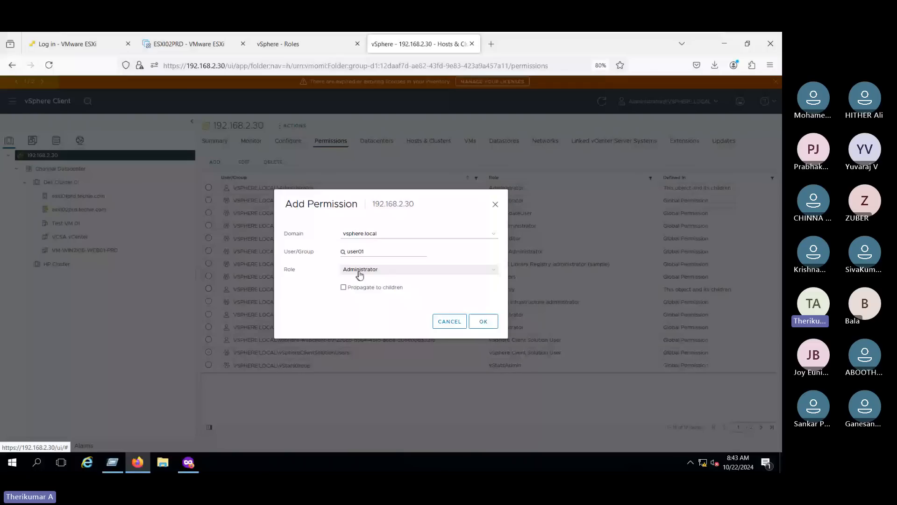
left_click(360, 270)
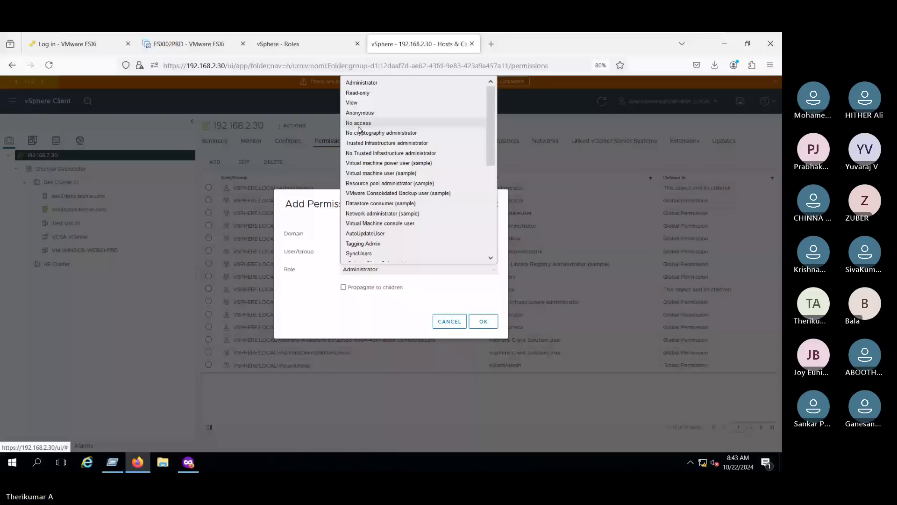
left_click(359, 125)
left_click(365, 287)
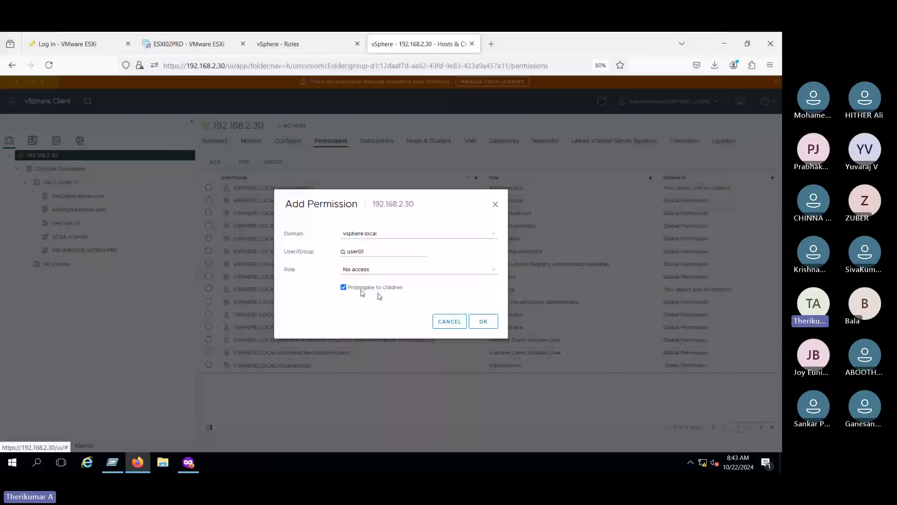
key("Return")
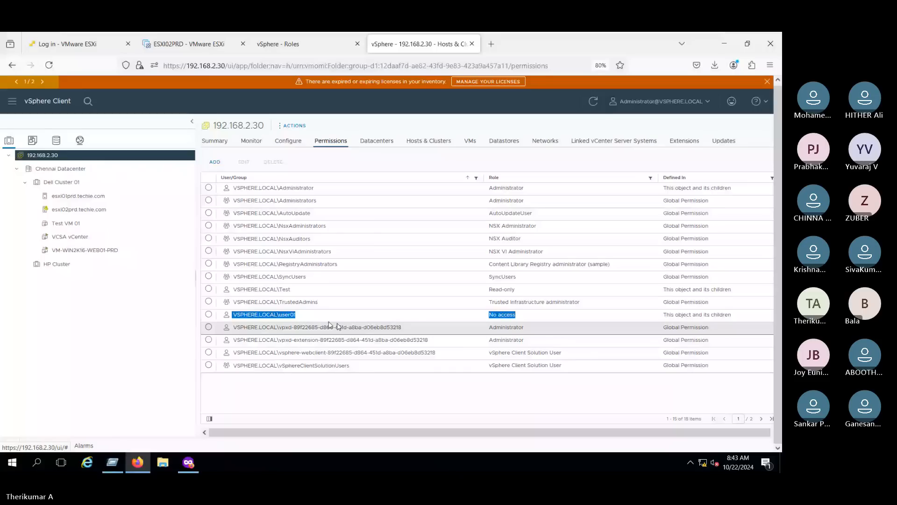
left_click(628, 164)
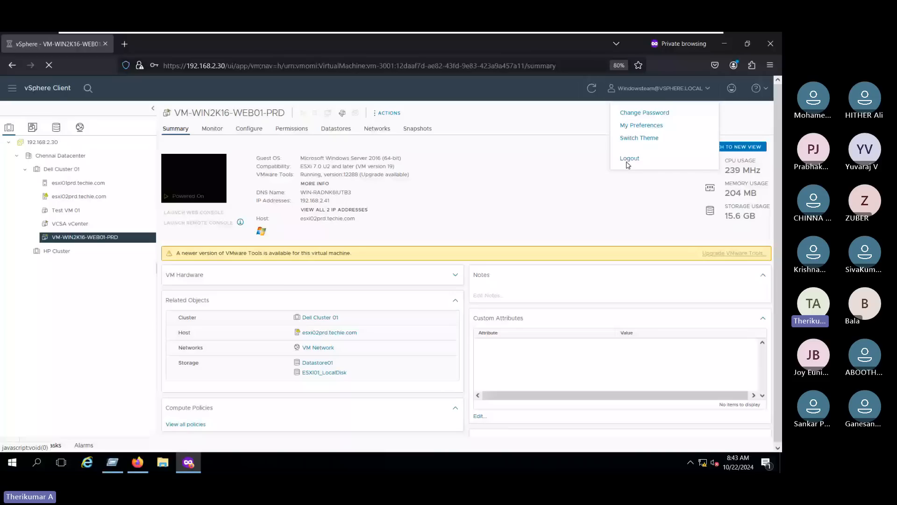
left_click(629, 159)
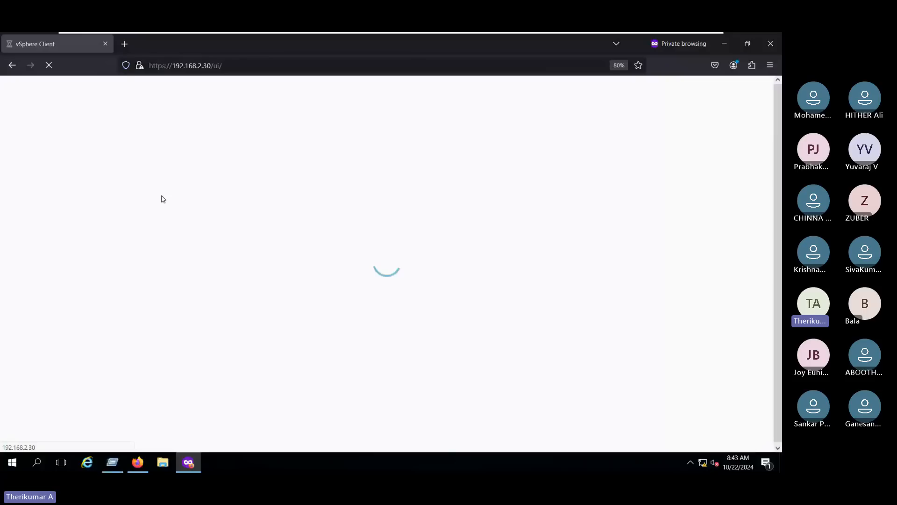
type("user01")
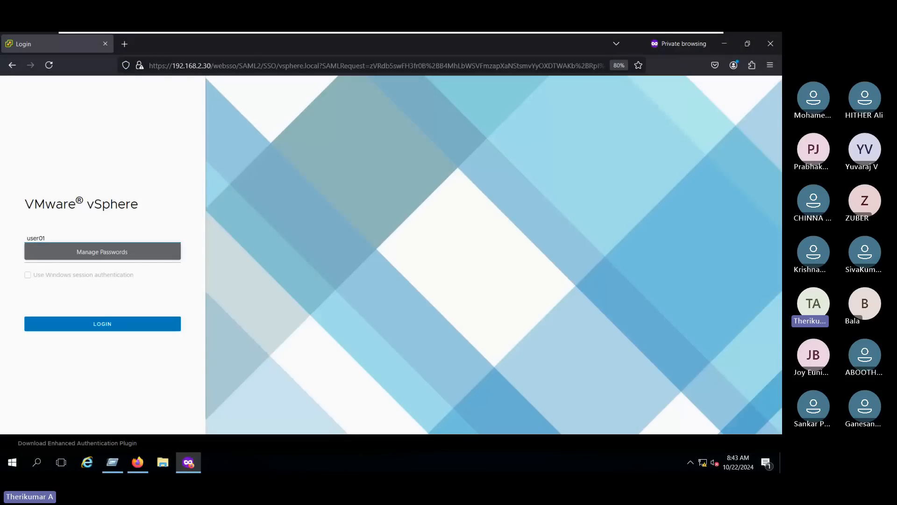
type("@vsphere")
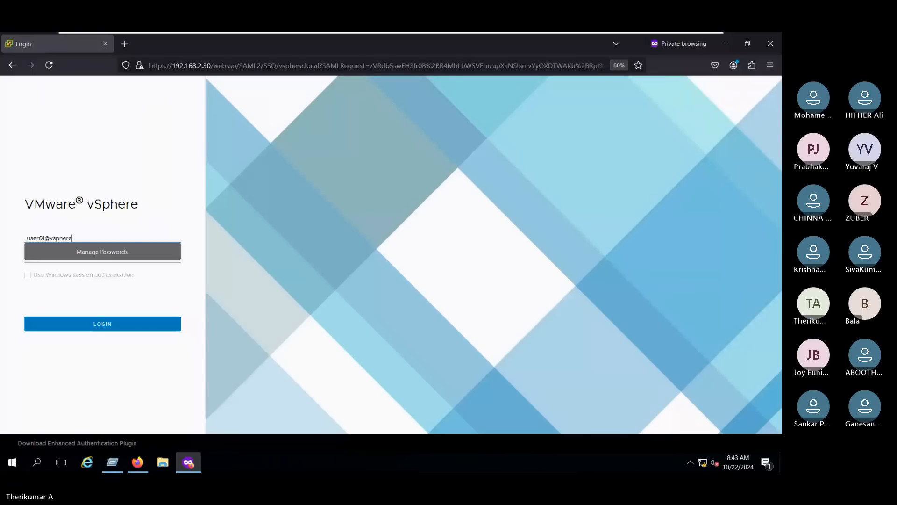
type(".local`")
key("Tab")
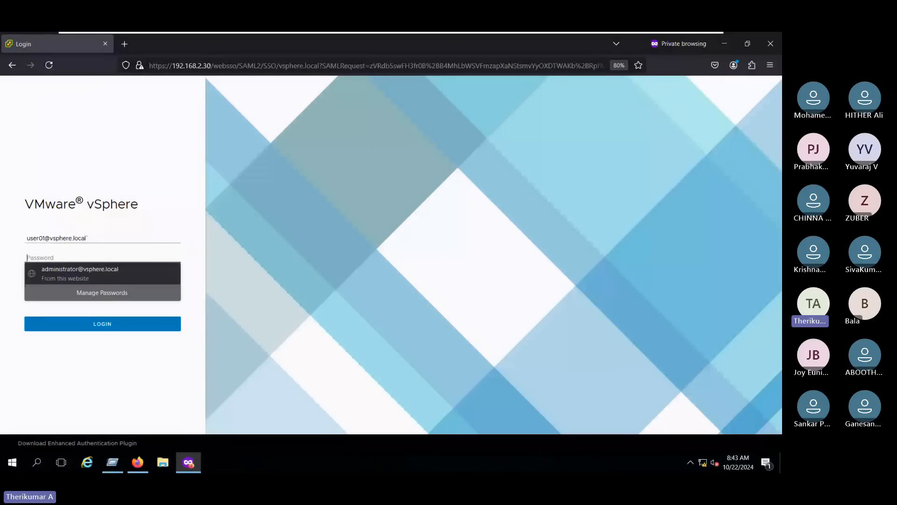
type("••••••••••")
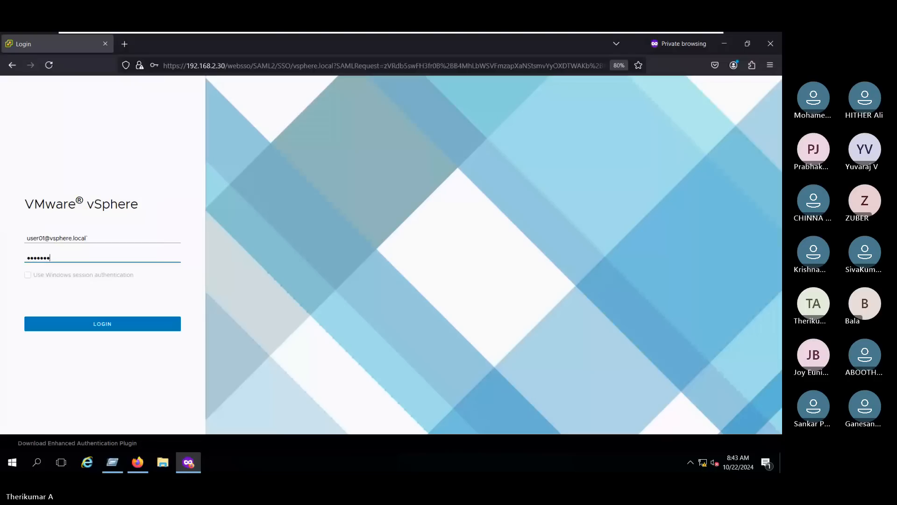
left_click(94, 323)
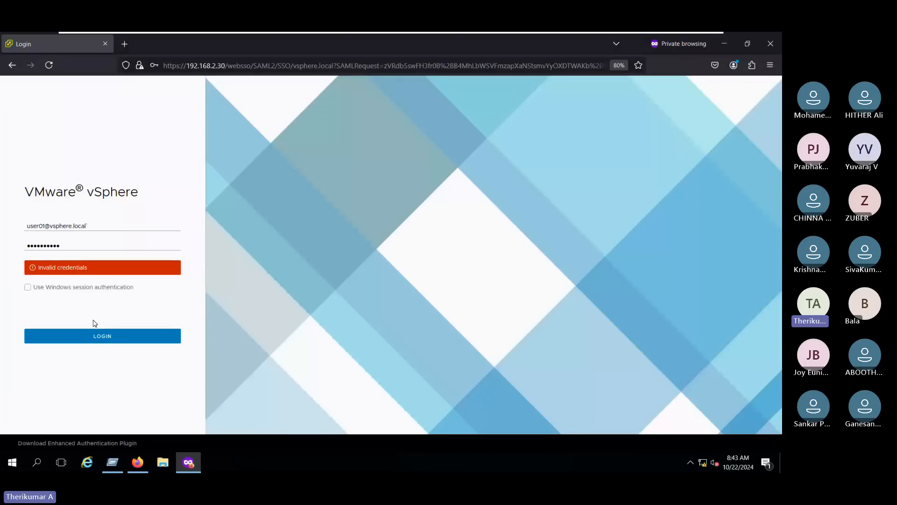
left_click(111, 227)
left_click(30, 218)
left_click(29, 227)
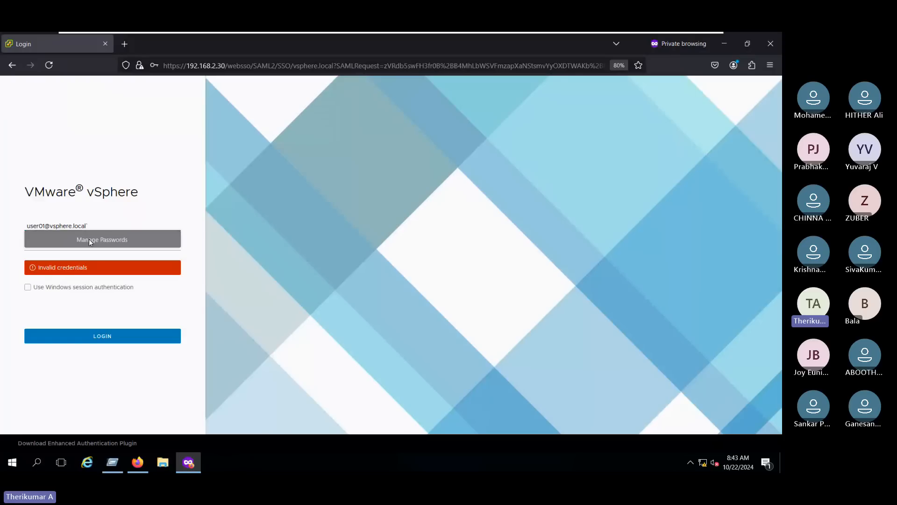
left_click(10, 240)
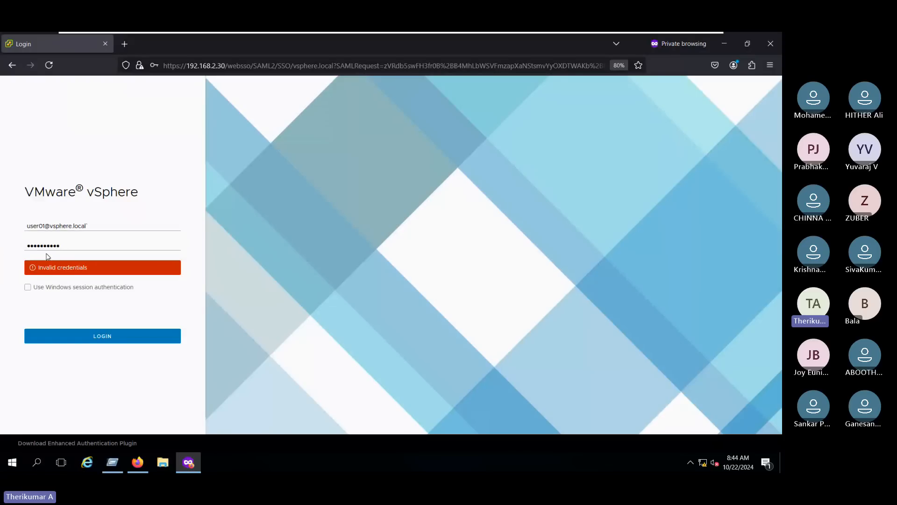
left_click(94, 224)
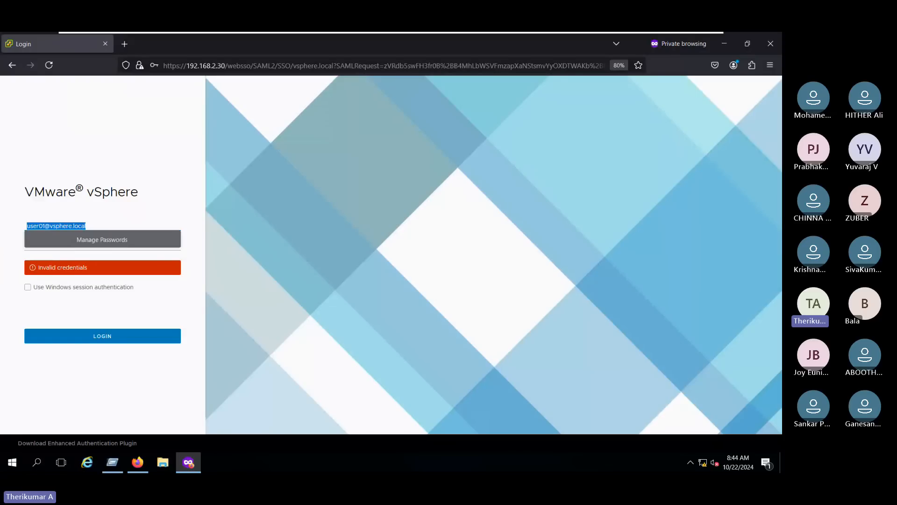
key("ctrl+a")
type("user")
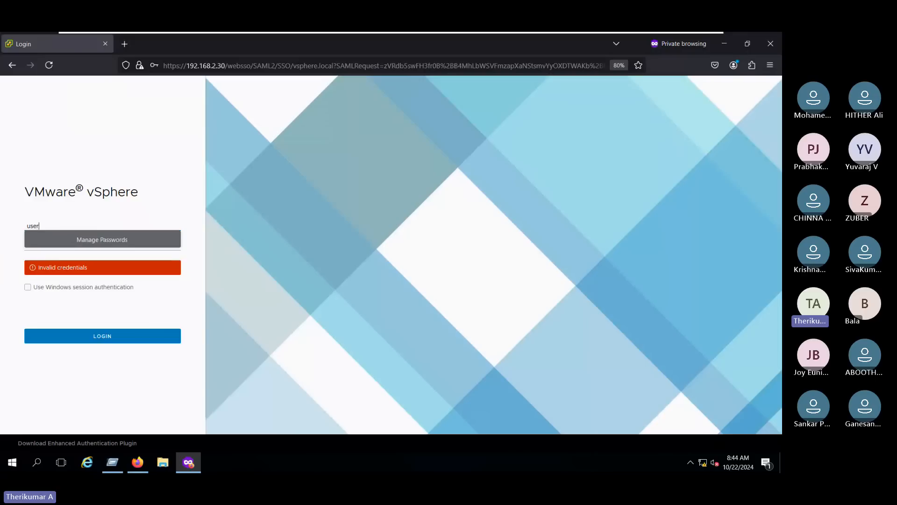
type("01@vsphere")
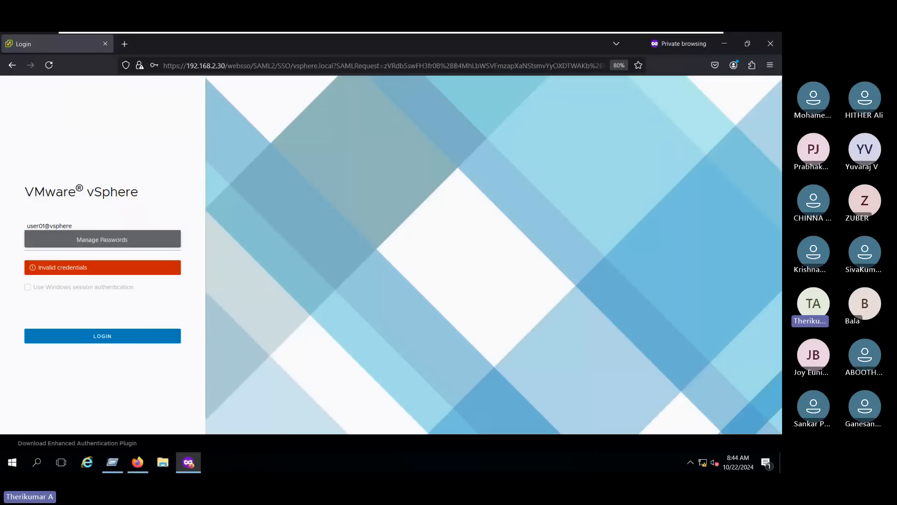
type(".local")
key("Tab")
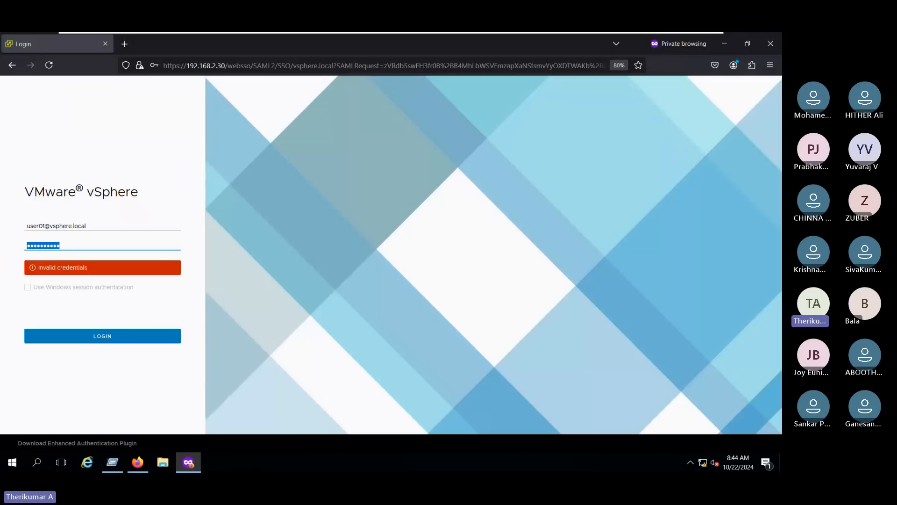
type("••••••••••")
left_click(98, 334)
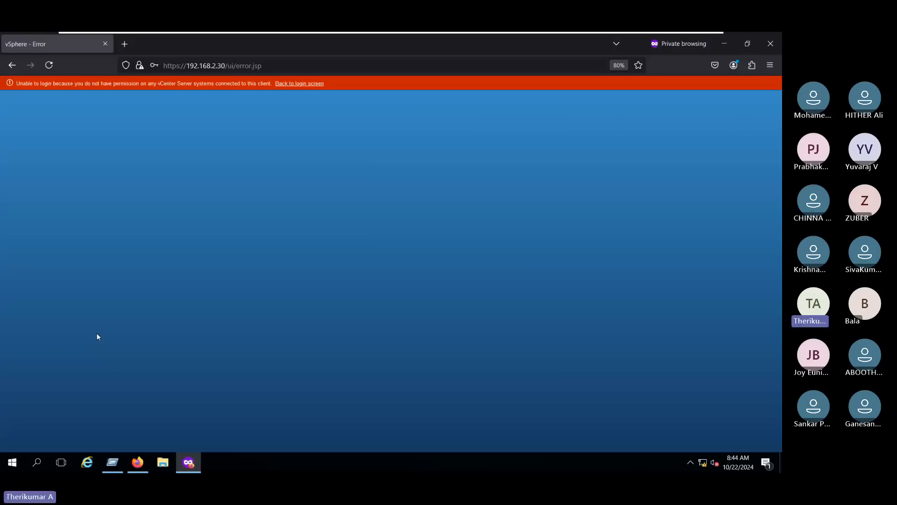
- Back at the login screen, change the saved administrator login's username to user01
left_click(288, 83)
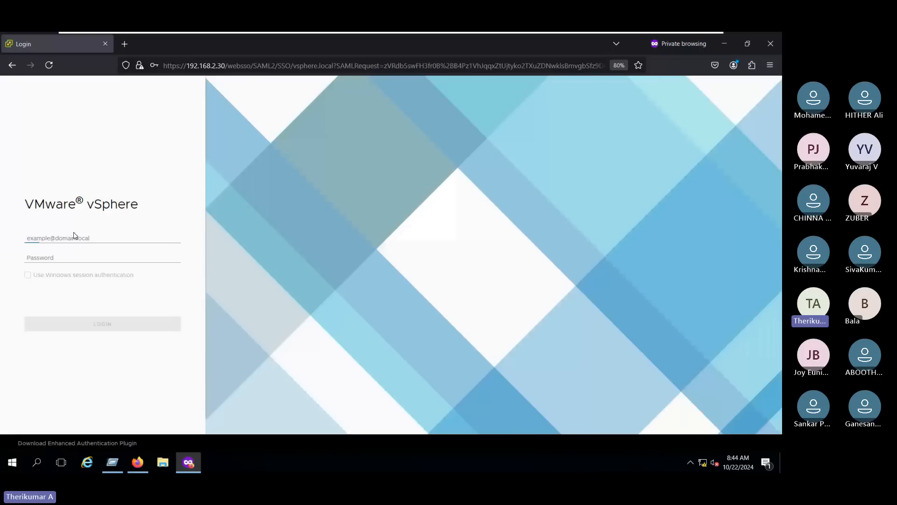
left_click(74, 237)
left_click(85, 254)
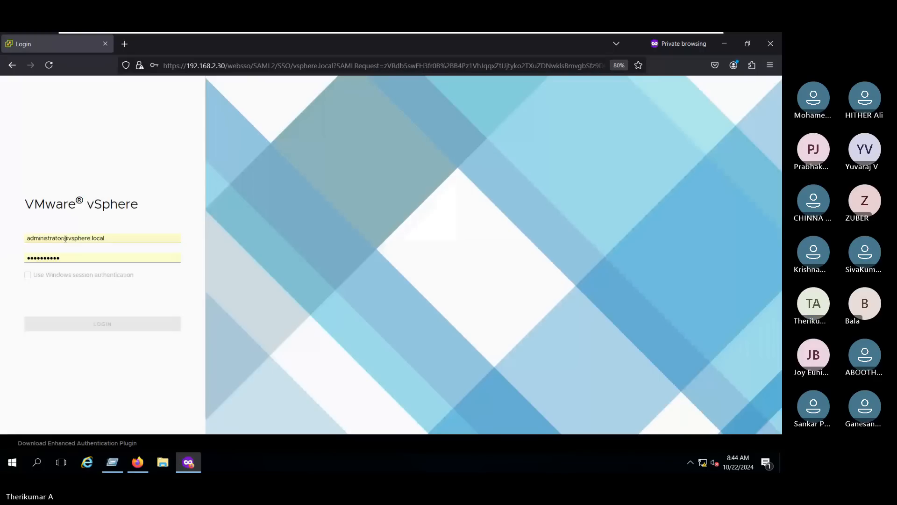
double_click(45, 238)
key("BackSpace")
type("user")
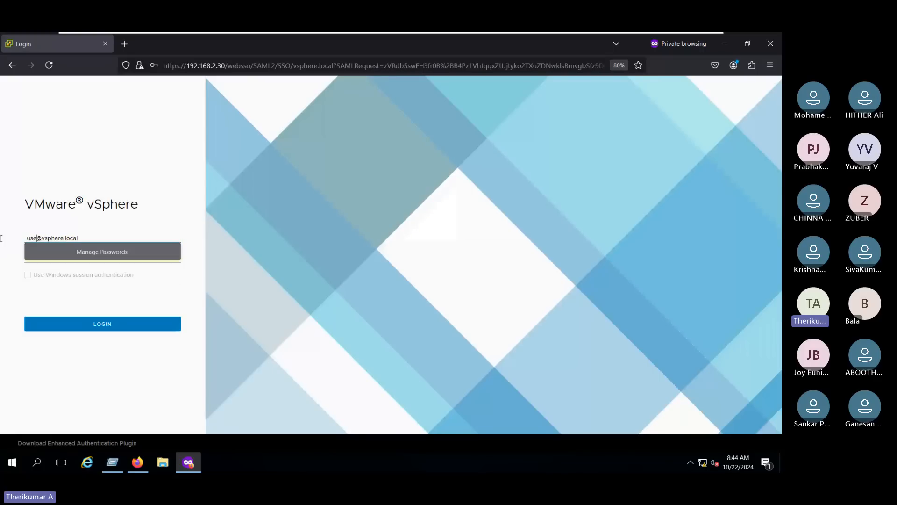
type("01")
left_click(210, 209)
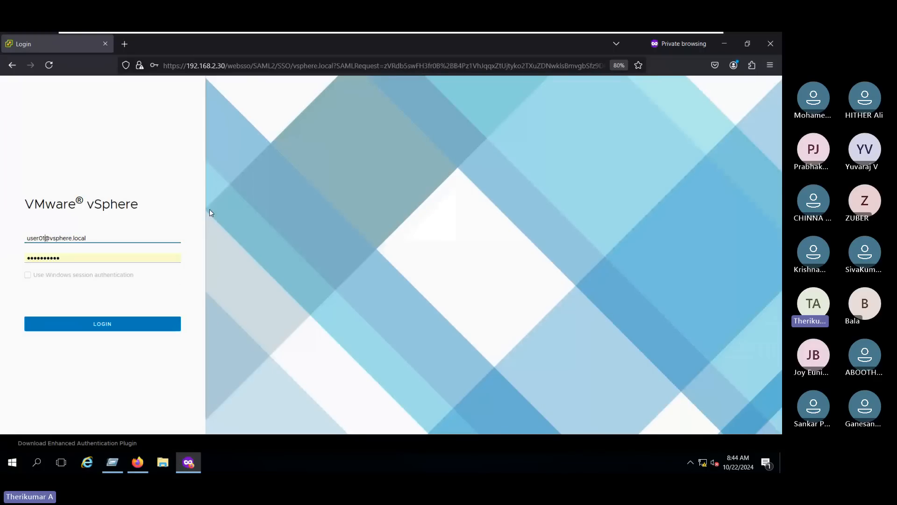
- Sign in, confirm the no-permission error, and return to the administrator's vSphere window
left_click(105, 325)
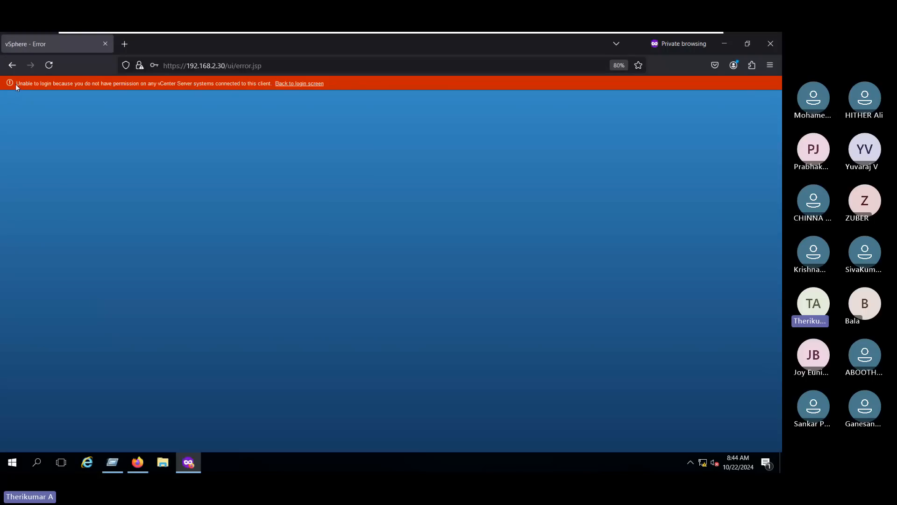
left_click_drag(16, 83, 272, 86)
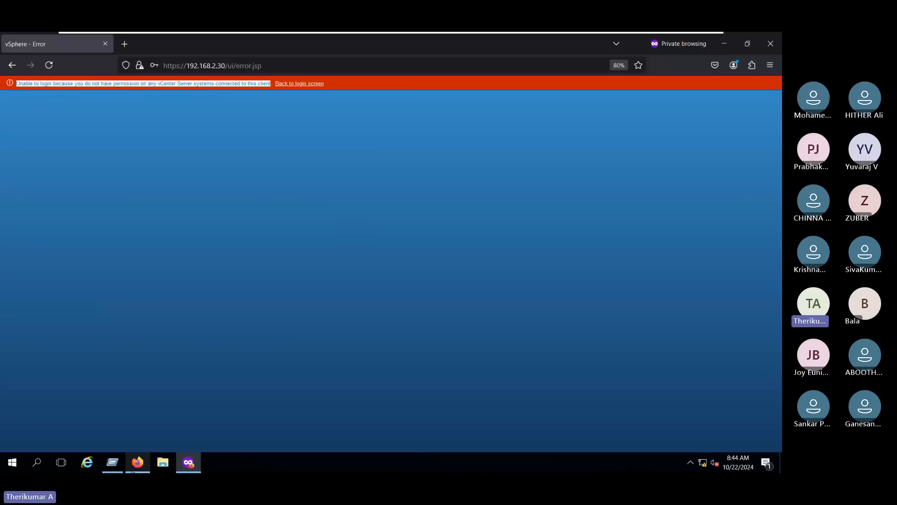
left_click(136, 462)
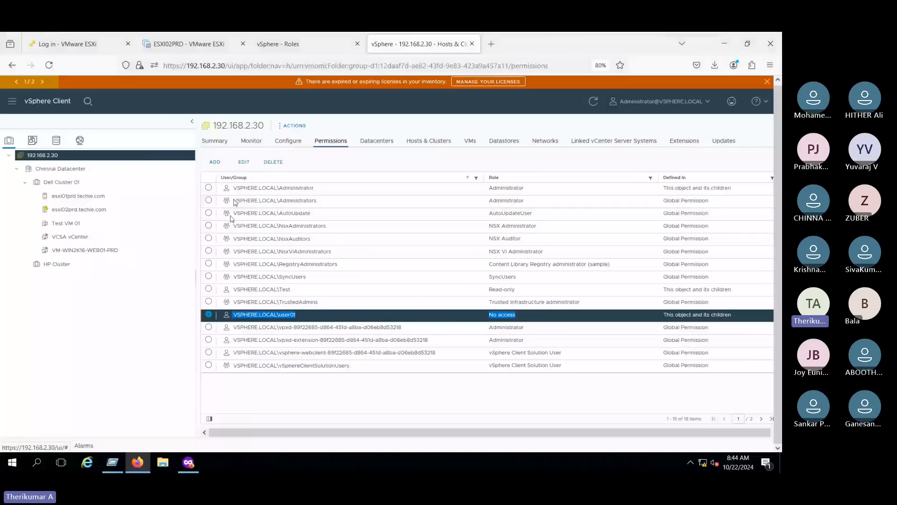
- Change user01's permission on 192.168.2.30 to the Virtual machine power user (sample) role
left_click(295, 49)
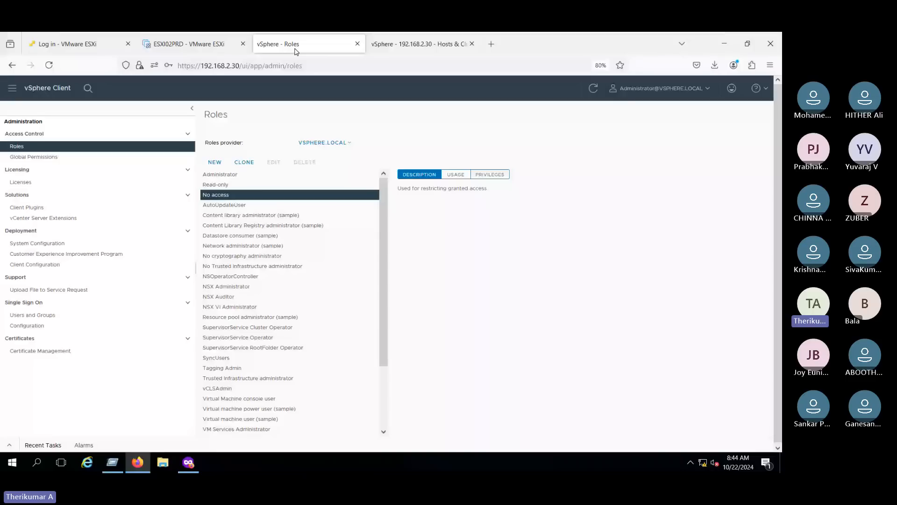
key("ctrl+Tab")
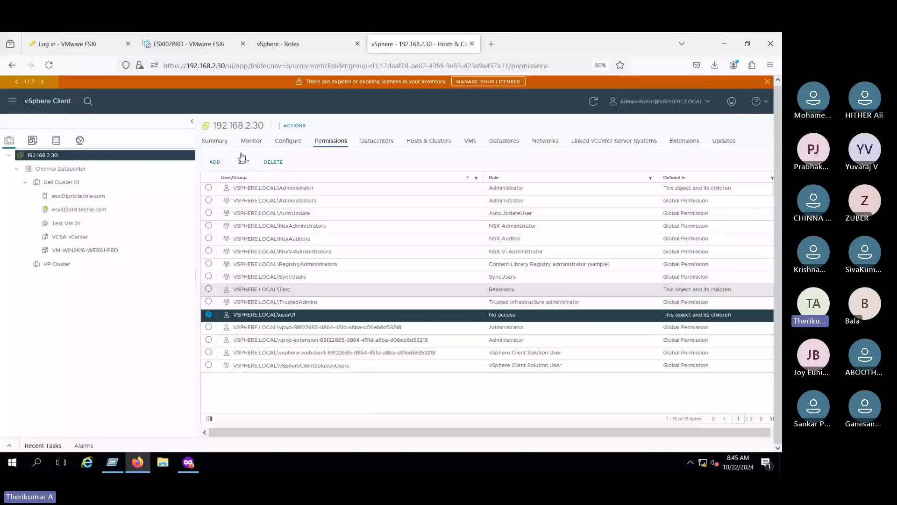
left_click(242, 160)
left_click(372, 270)
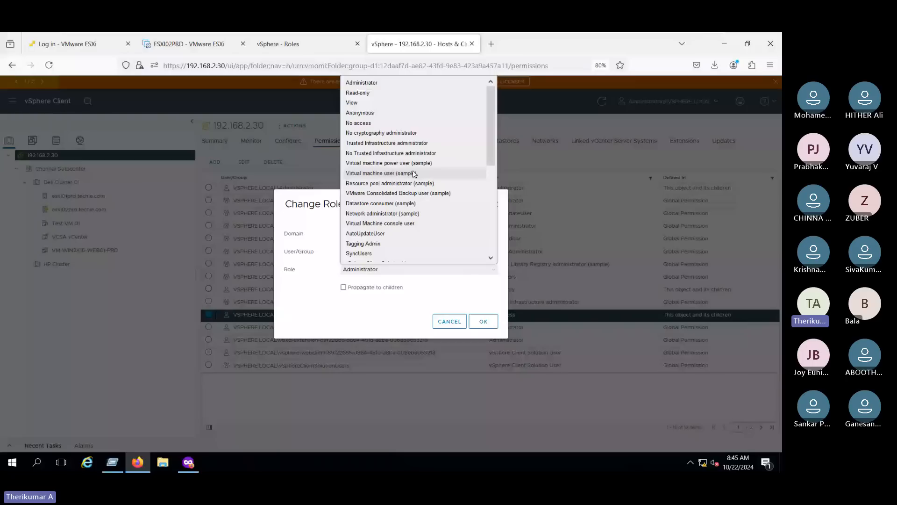
left_click(397, 163)
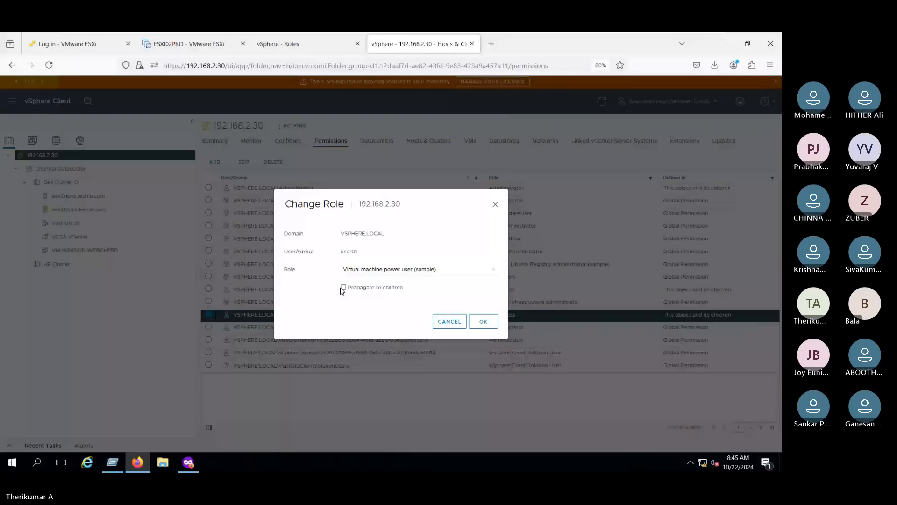
left_click(484, 321)
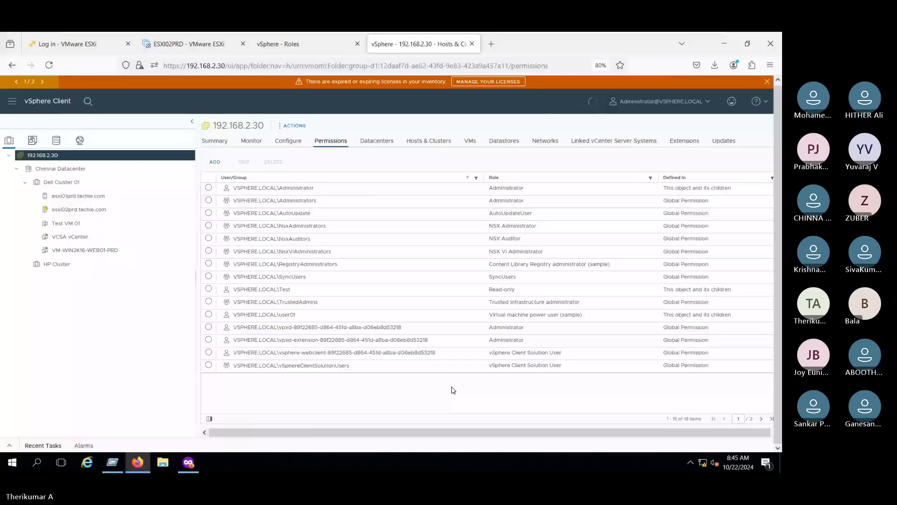
left_click(200, 464)
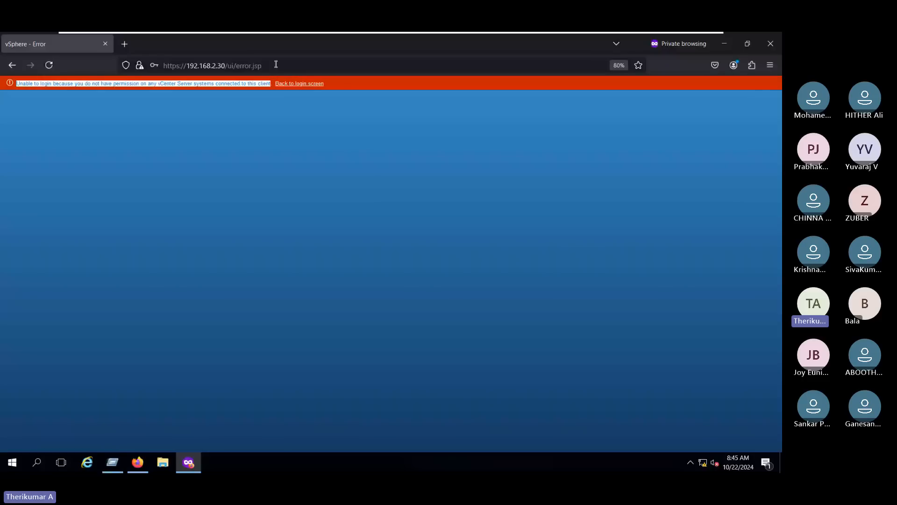
- Reload the error page, relaunch vSphere Client, and sign in as user01 instead of administrator
key("F5")
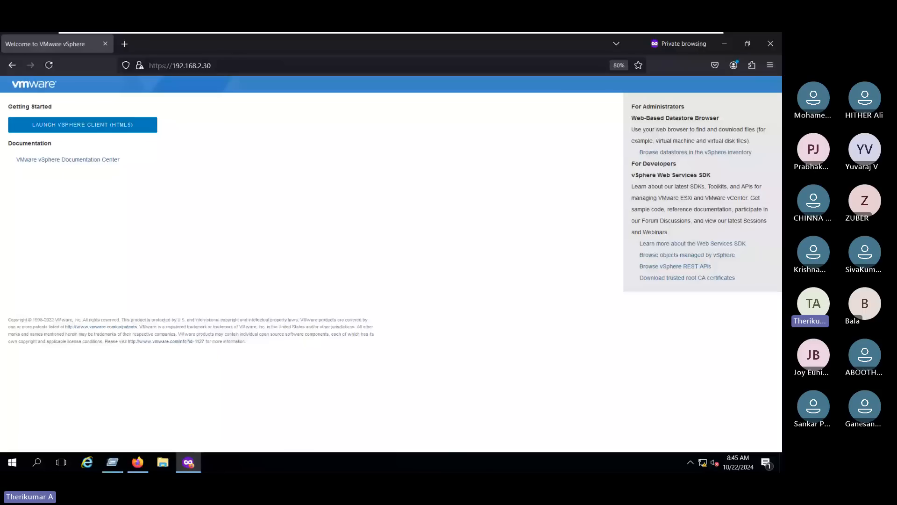
left_click(100, 129)
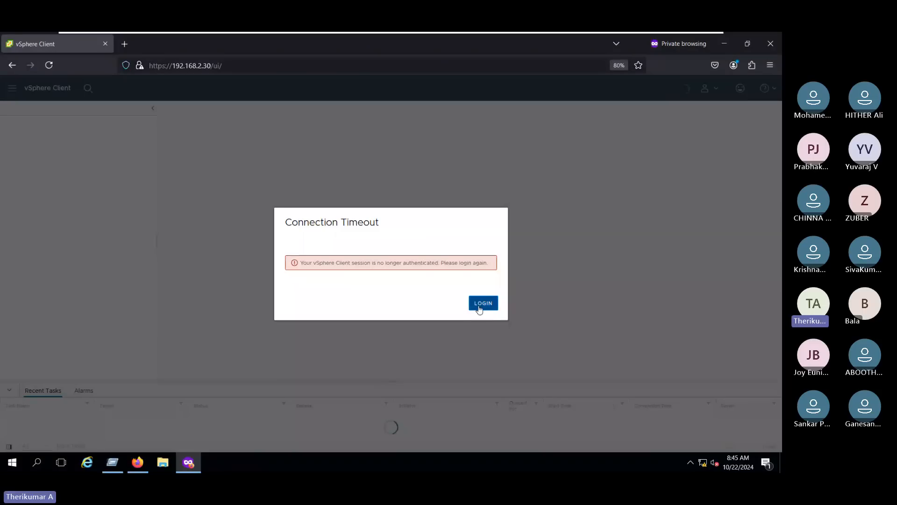
left_click(480, 304)
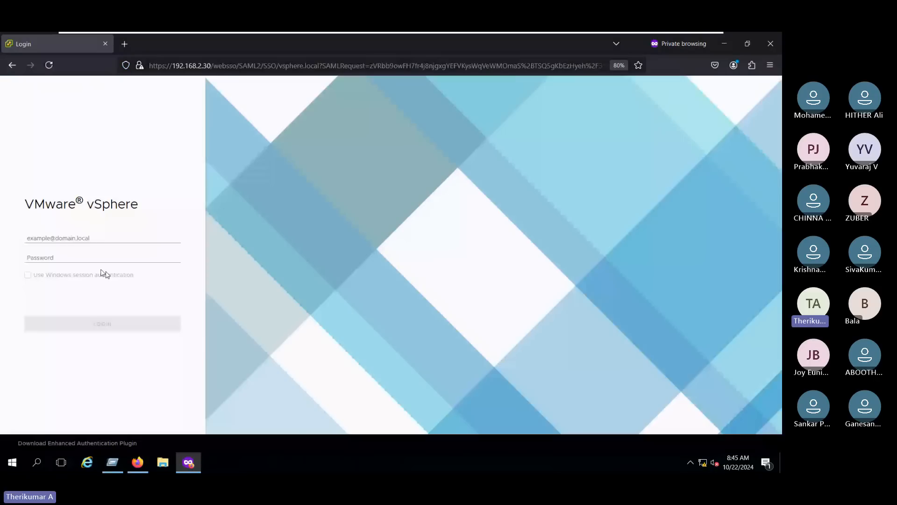
double_click(48, 239)
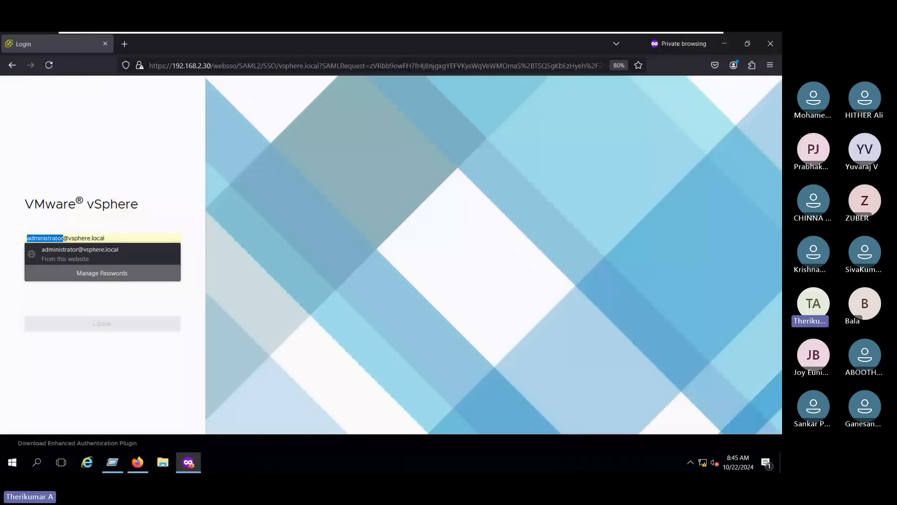
type("user01")
left_click(119, 323)
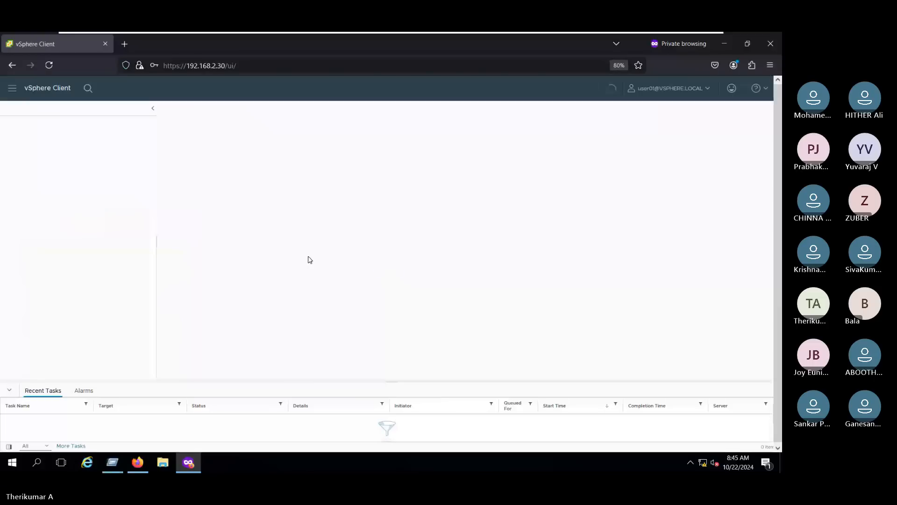
- Expand Chennai Datacenter and Dell Cluster 01, then view the actions available for VCSA vCenter
left_click(23, 392)
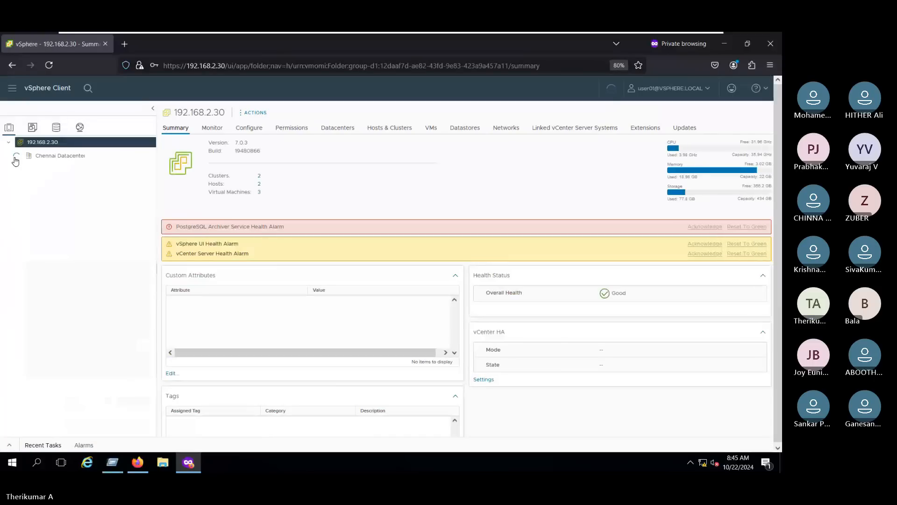
left_click(16, 156)
left_click(25, 169)
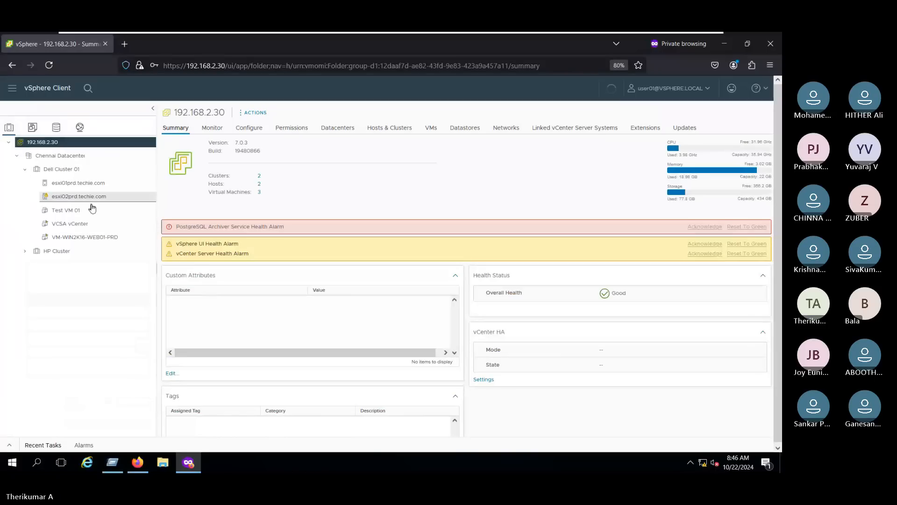
left_click(78, 225)
right_click(79, 228)
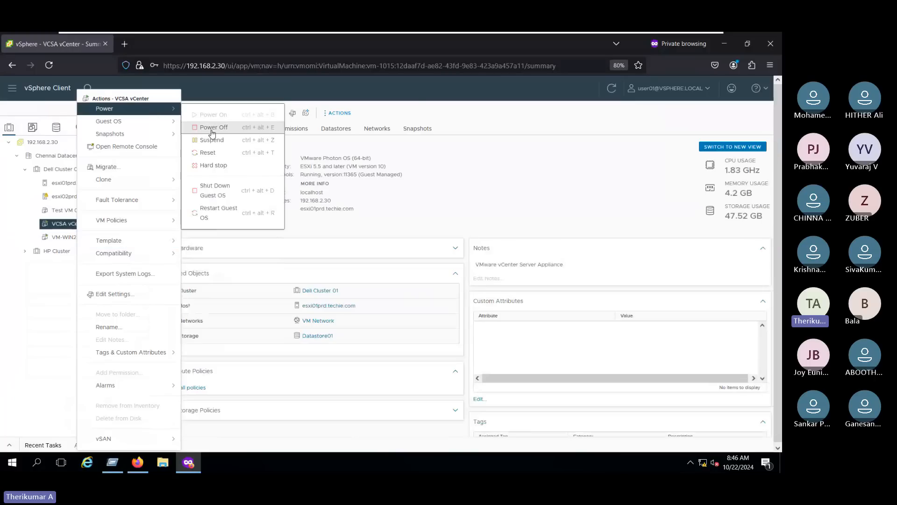
- Review the esxi01prd.techie.com host actions without choosing one, then return to the administrator's session
left_click(70, 183)
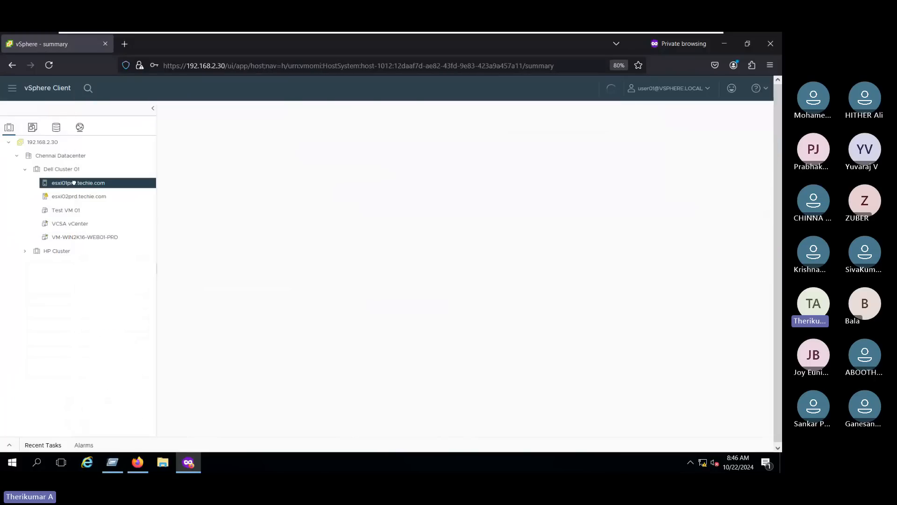
right_click(73, 183)
mouse_move(165, 235)
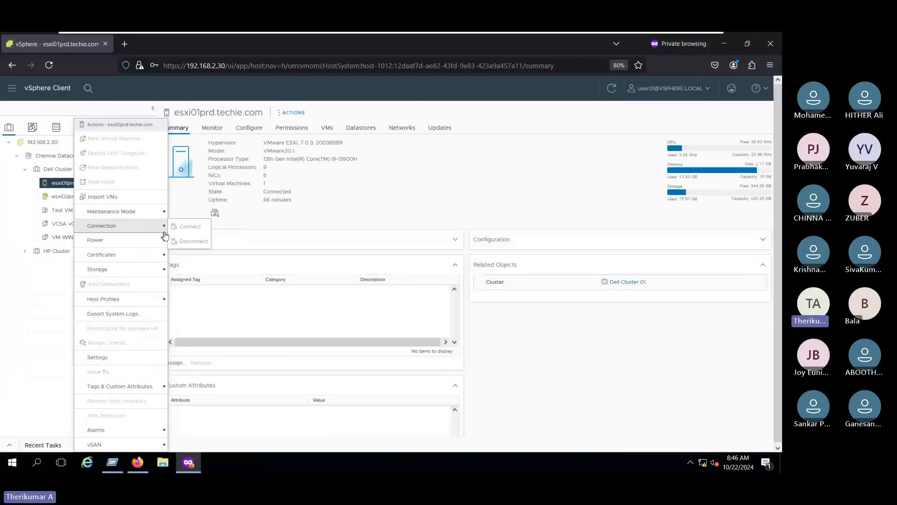
left_click(290, 206)
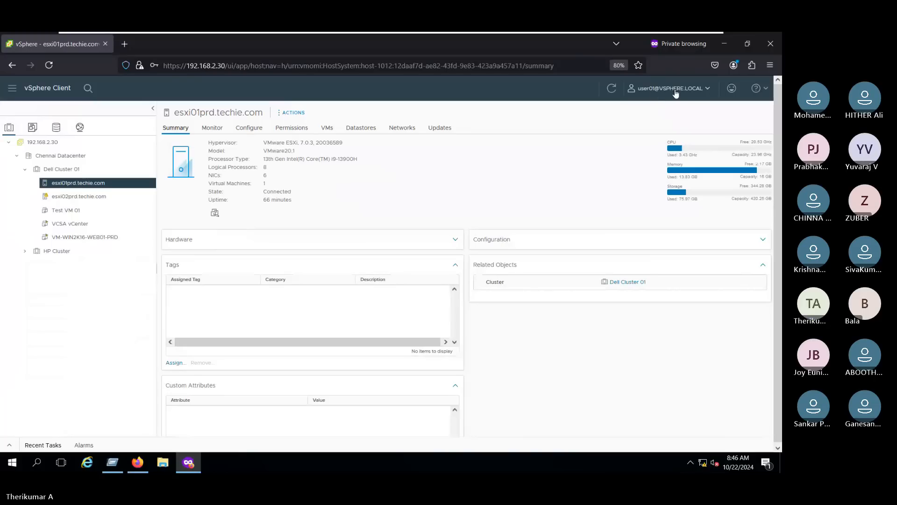
left_click(137, 464)
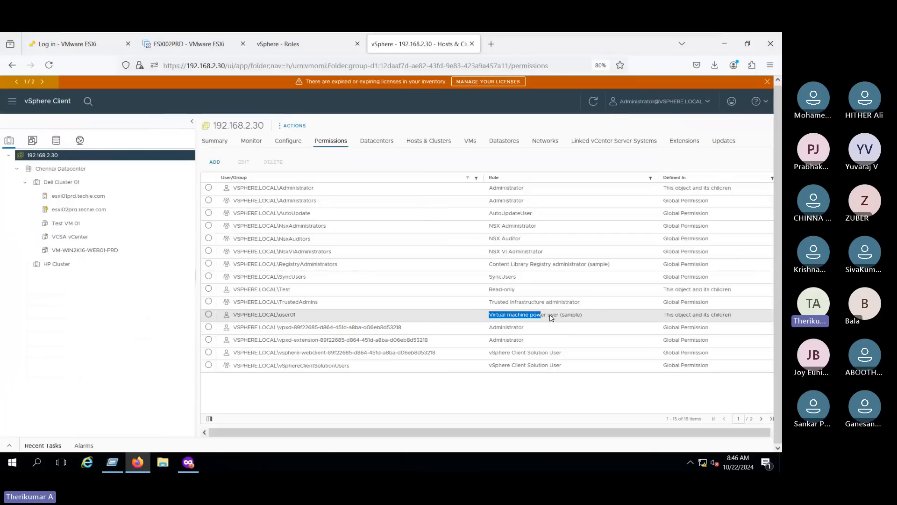
- Highlight the test user's role name, then review esxi01prd.techie.com's actions as the limited user
left_click_drag(550, 315, 584, 316)
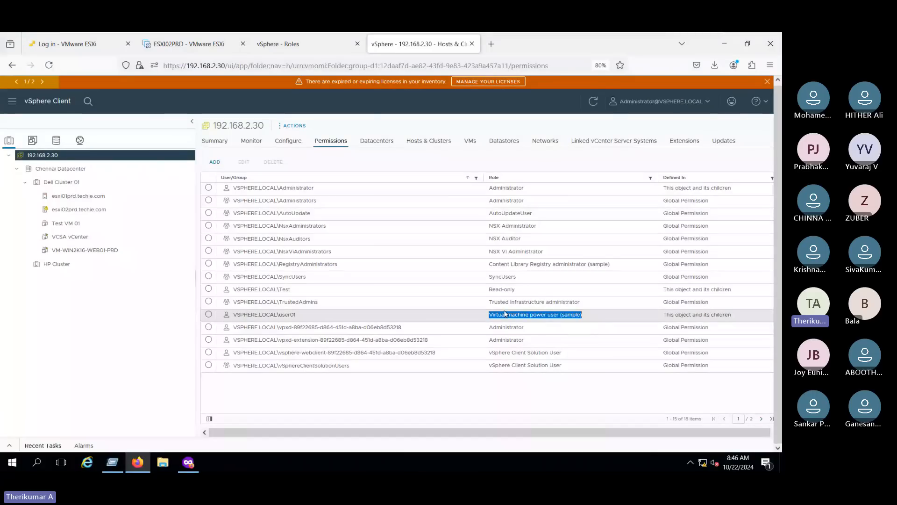
key("alt+Tab")
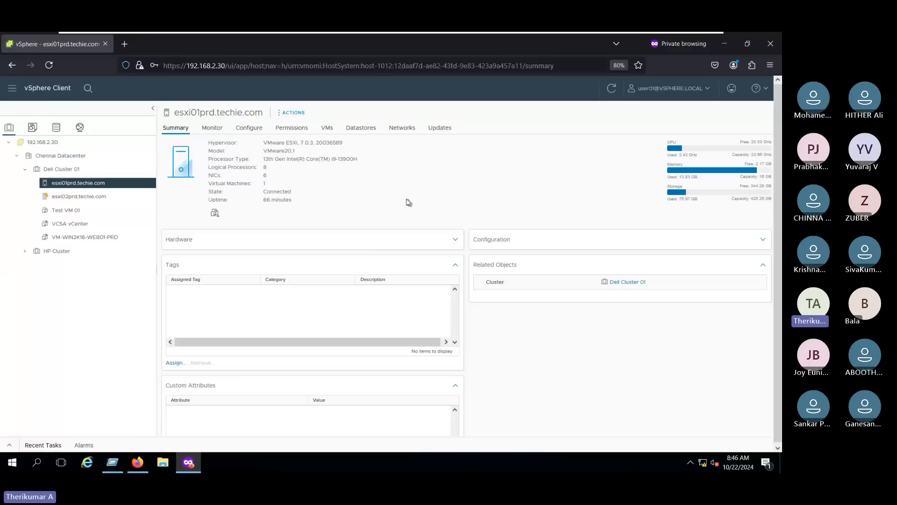
right_click(121, 186)
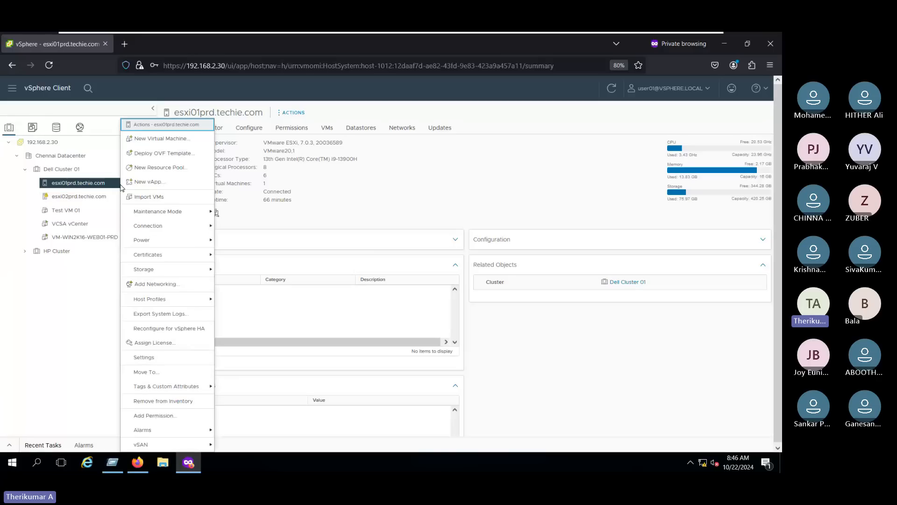
mouse_move(203, 240)
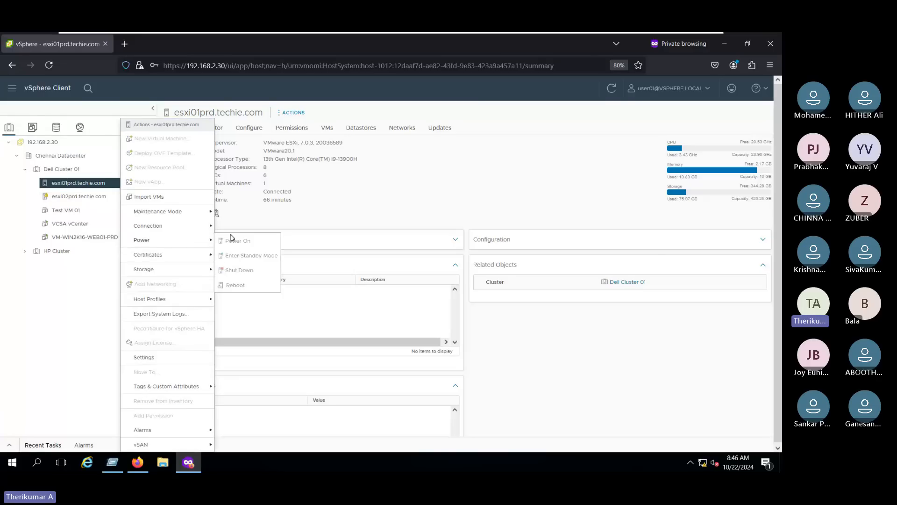
mouse_move(185, 213)
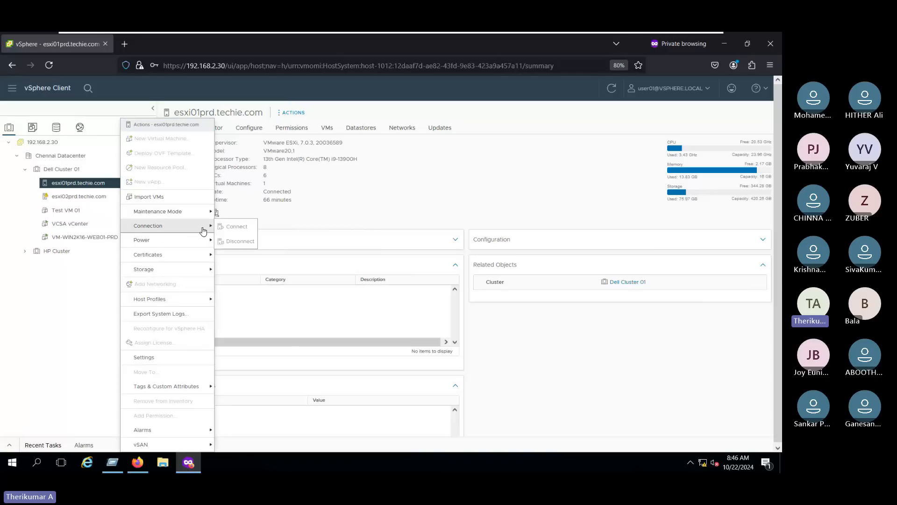
left_click(85, 294)
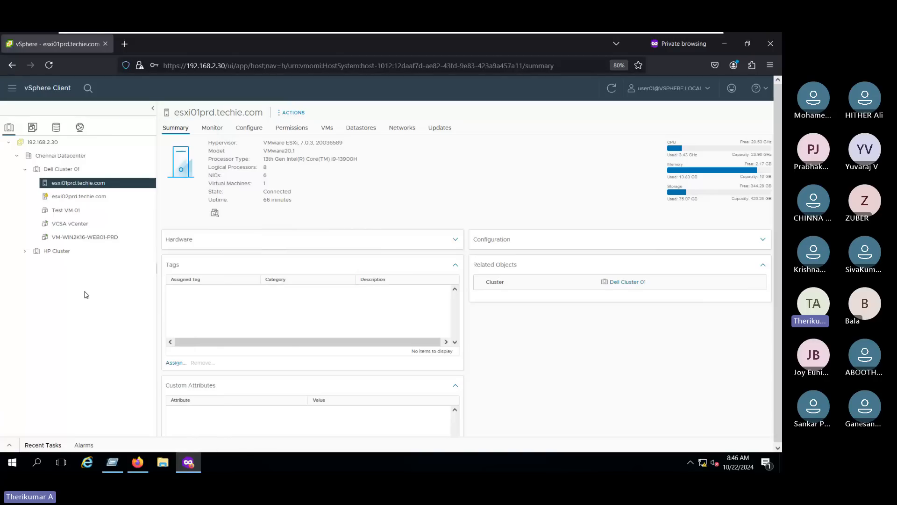
- Inspect VM-WIN2K16-WEB01-PRD's actions menu, cross-checking against the administrator's permissions view
right_click(99, 238)
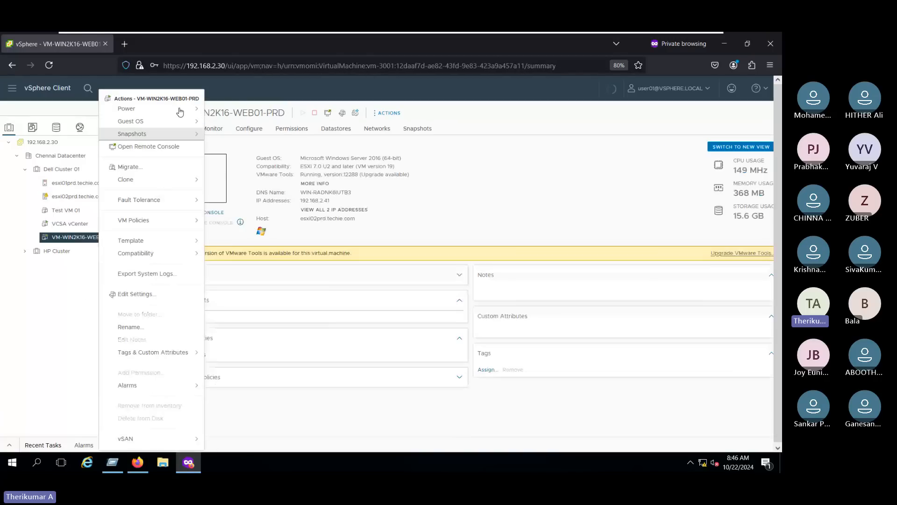
mouse_move(180, 111)
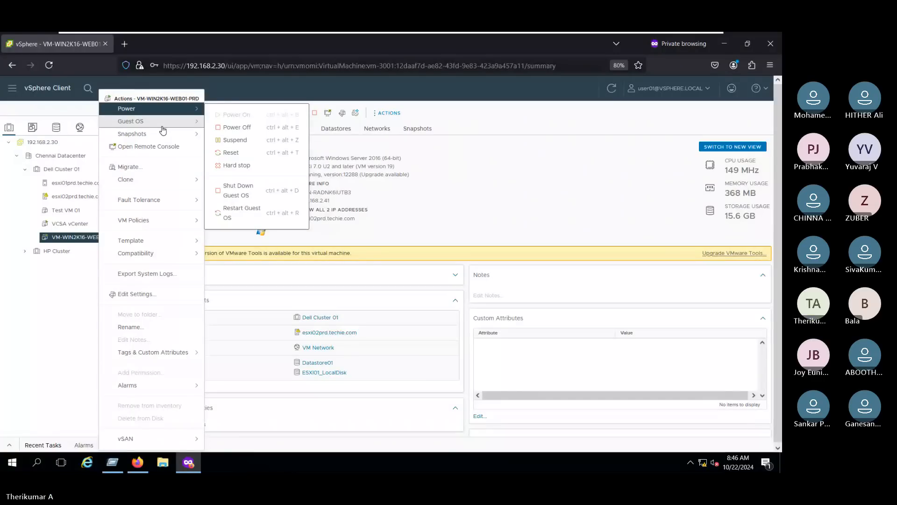
left_click(136, 463)
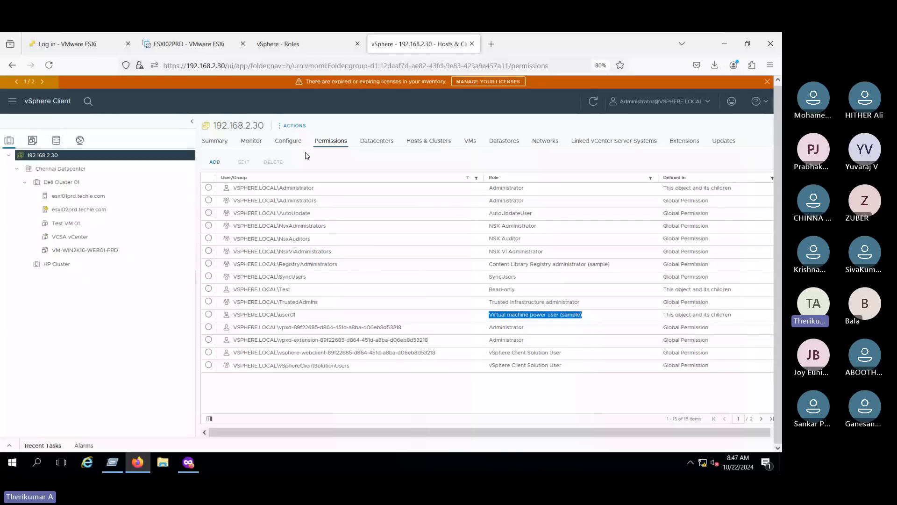
key("alt+Tab")
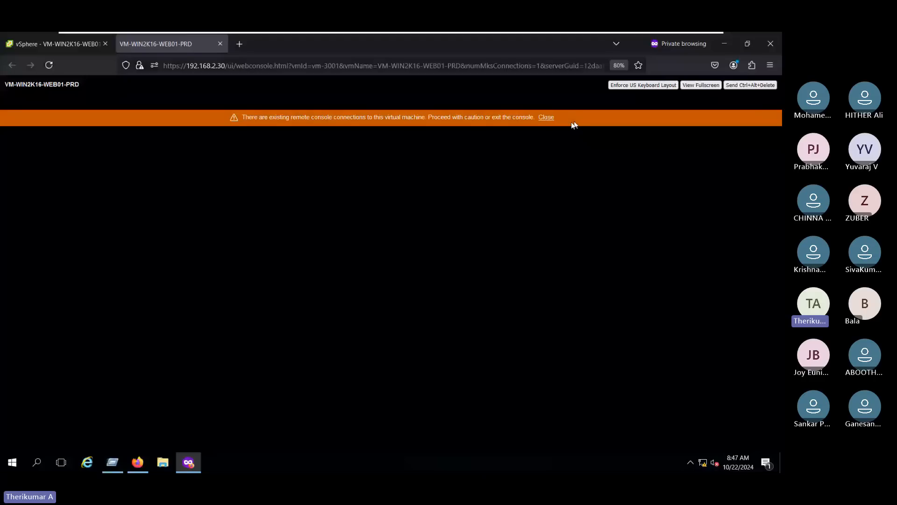
- Close the console's existing-connections warning and return to the vSphere inventory, dismissing the datacenter actions
left_click(546, 117)
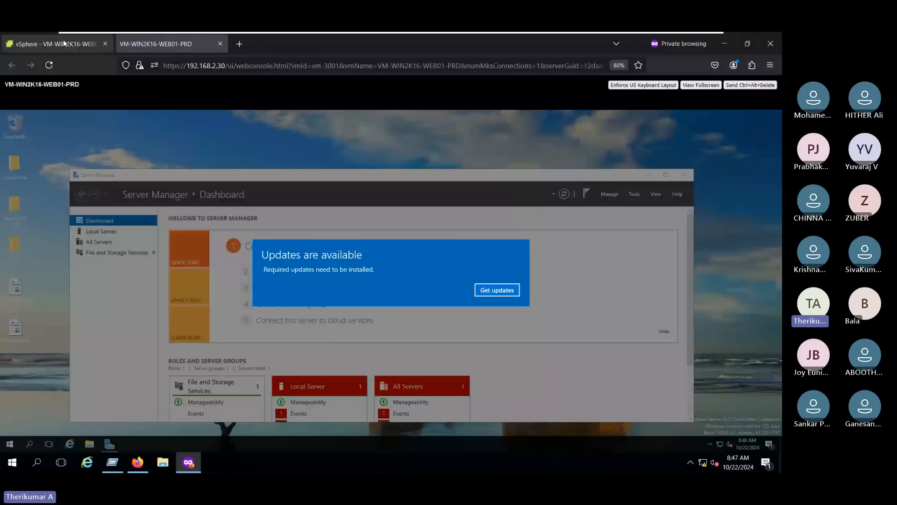
left_click(65, 44)
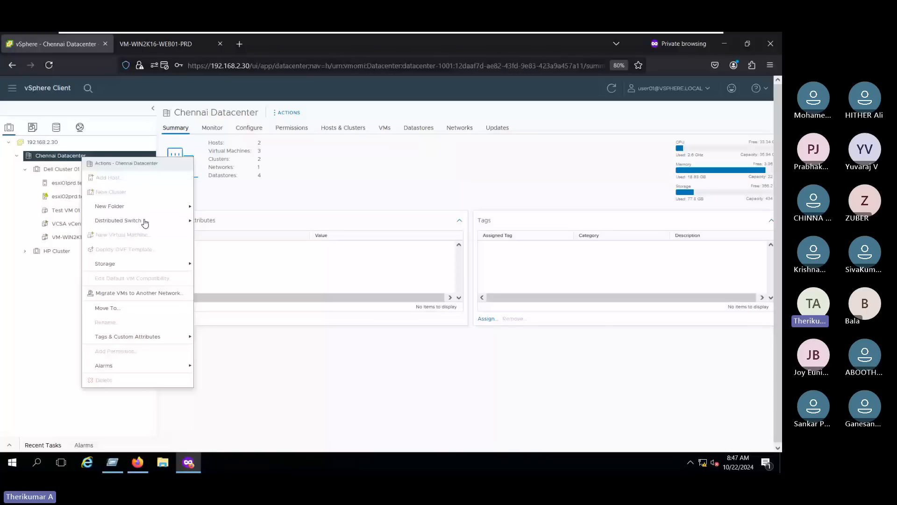
left_click(66, 186)
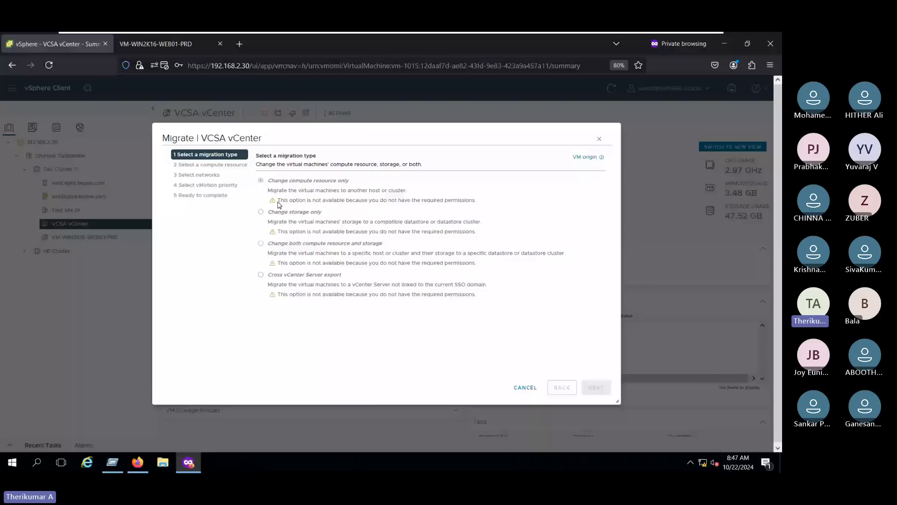
- Highlight the compute-migration permission warning, cancel the Migrate wizard, and return to the VM-WIN2K16-WEB01-PRD console
triple_click(278, 201)
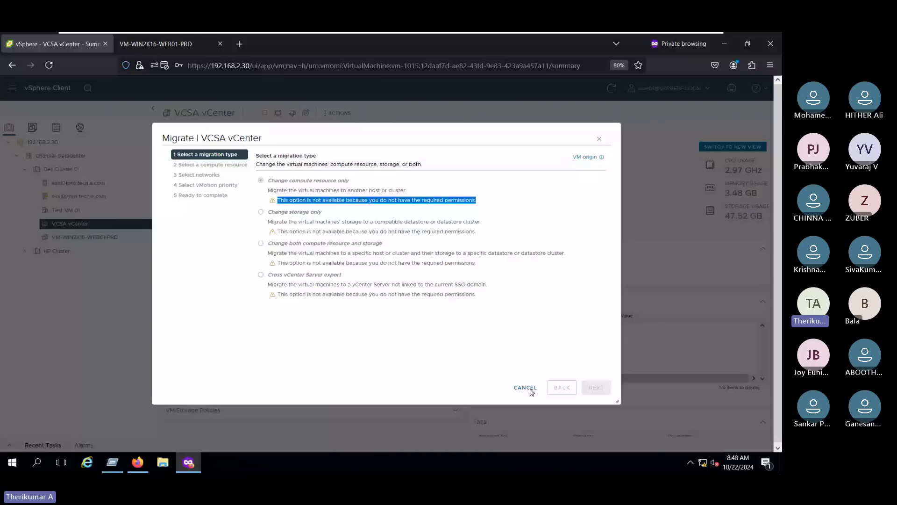
left_click(525, 388)
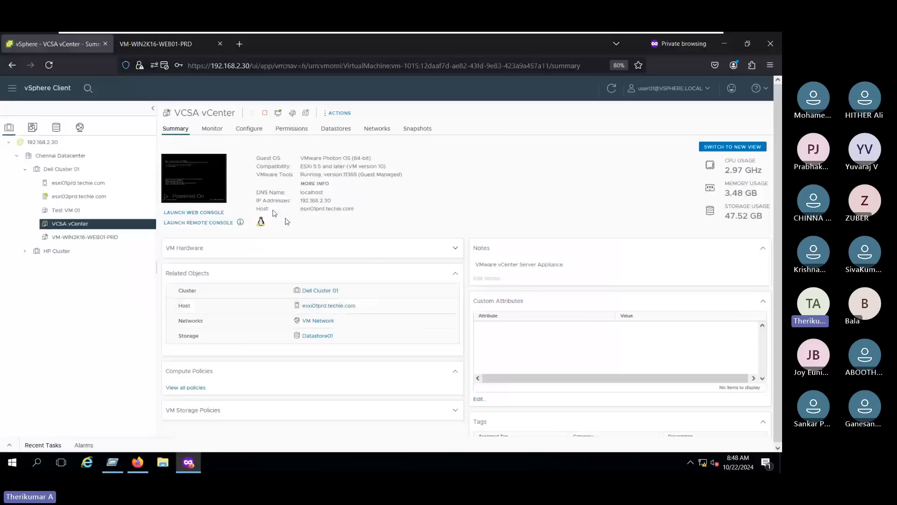
left_click(155, 44)
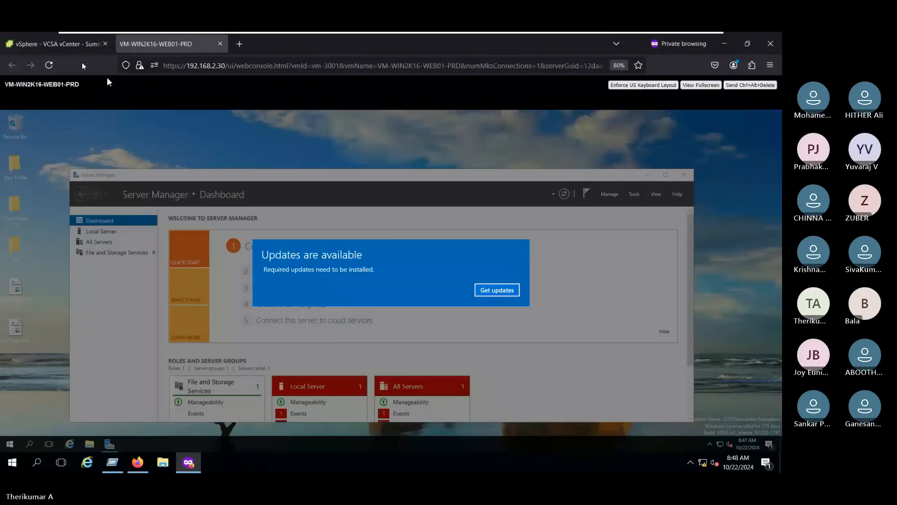
- Take a default-named snapshot of VCSA vCenter via Snapshots > Take Snapshot, then view its monitoring
left_click(58, 44)
right_click(133, 224)
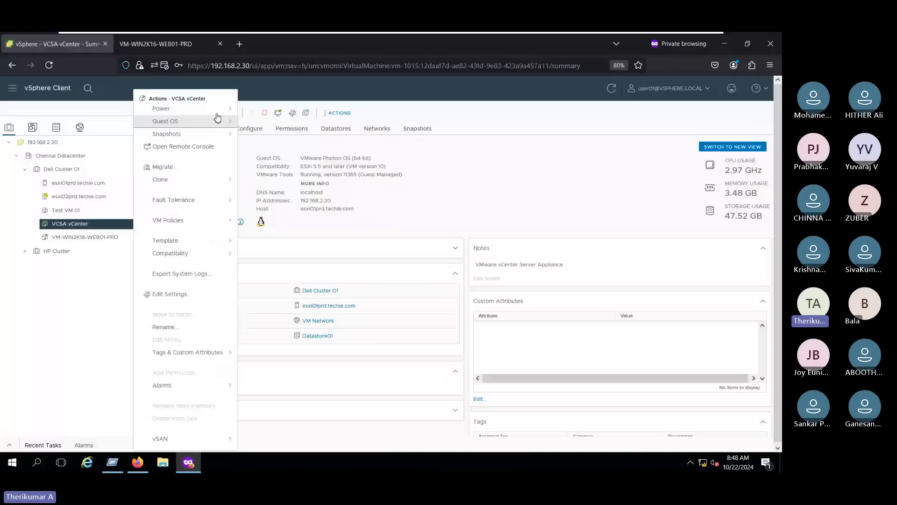
mouse_move(219, 121)
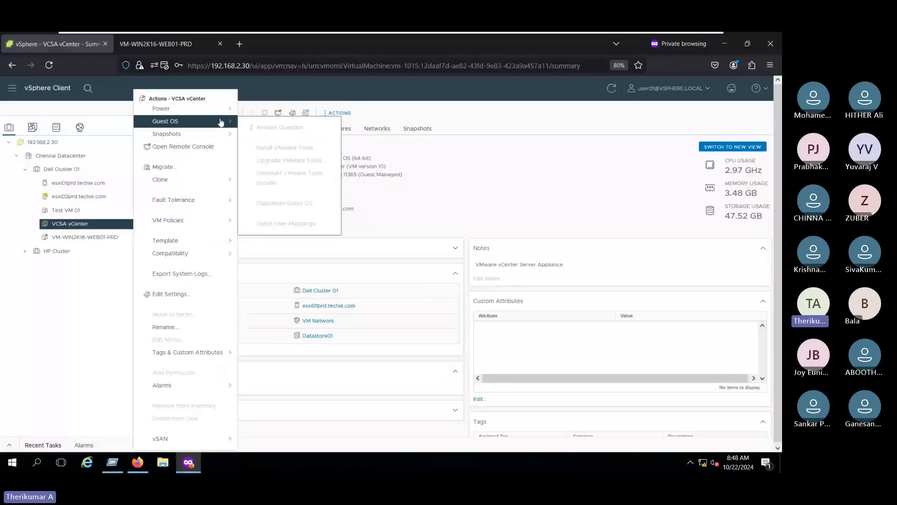
mouse_move(196, 139)
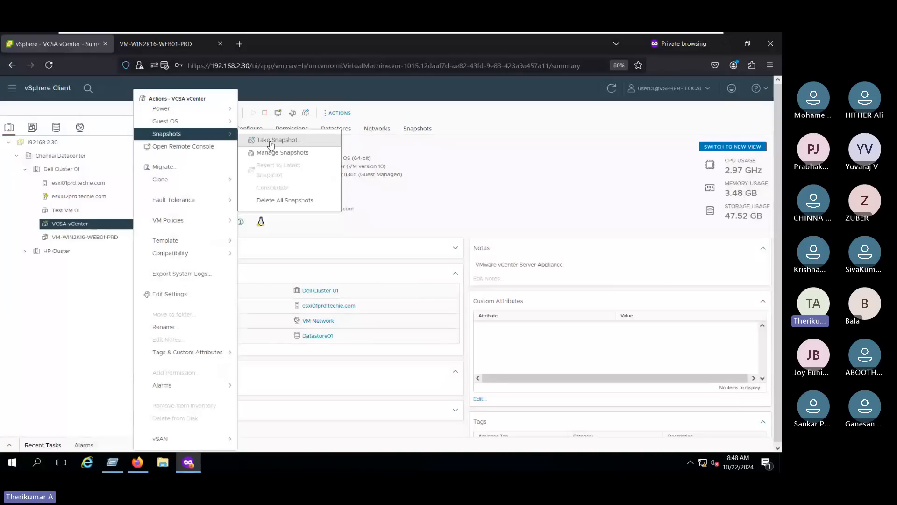
left_click(271, 140)
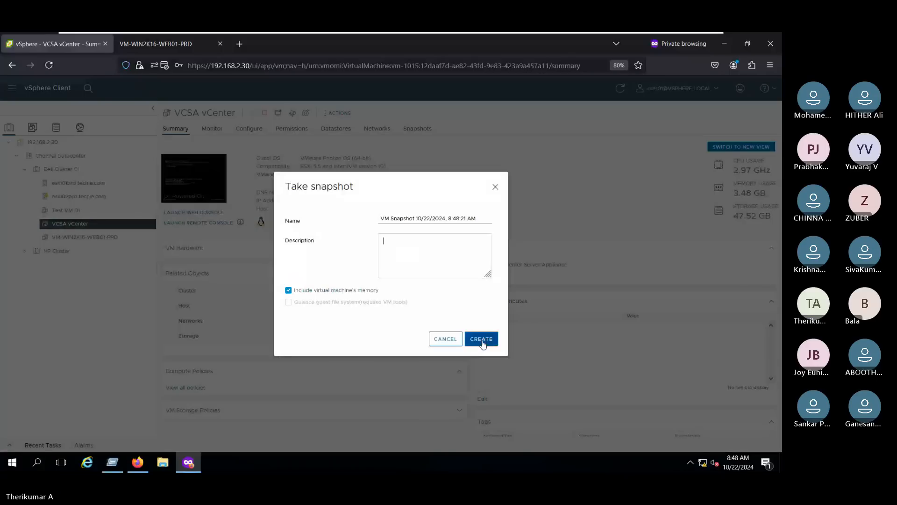
left_click(482, 343)
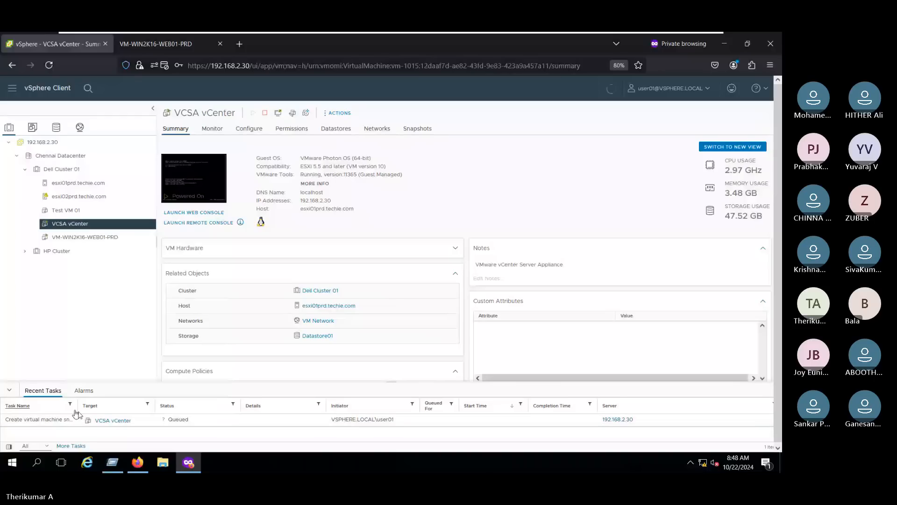
left_click(212, 128)
- Check VCSA vCenter's configuration, select VM-WIN2K16-WEB01-PRD, glance at help, and reload the vSphere page
left_click(249, 128)
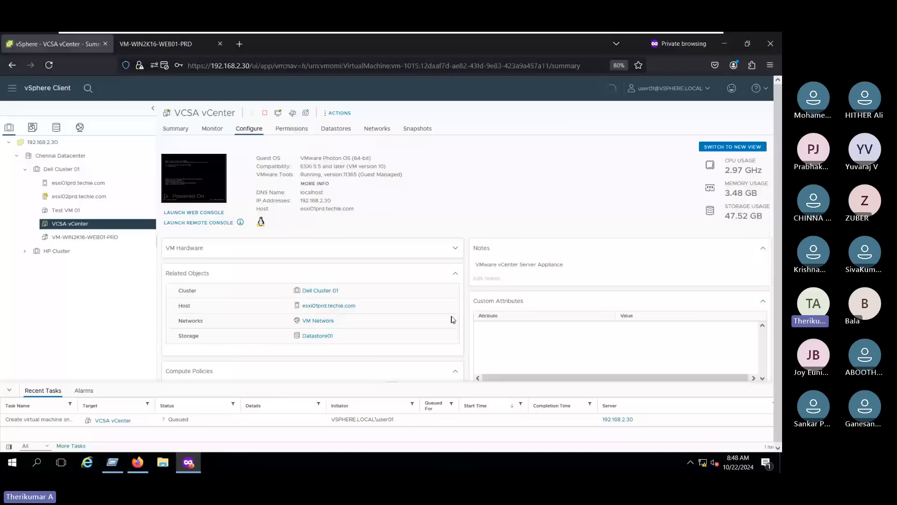
left_click(100, 236)
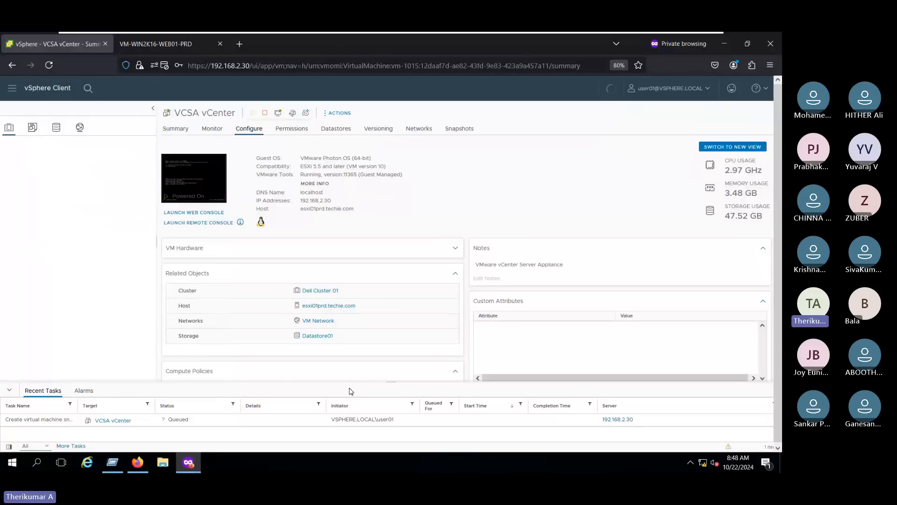
left_click(759, 88)
left_click(628, 174)
left_click(49, 65)
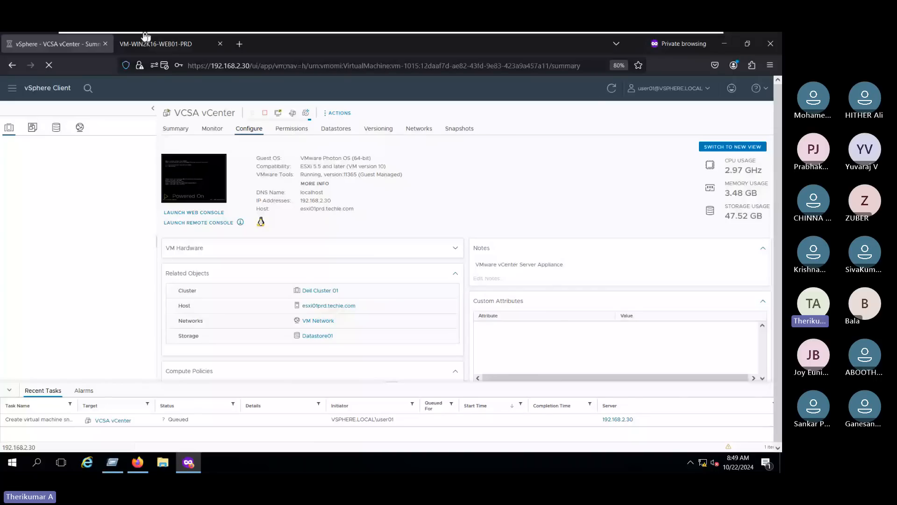
- Close the VM-WIN2K16-WEB01-PRD tab, visit Dell Cluster 01 and Chennai Datacenter as admin, then return
left_click(220, 44)
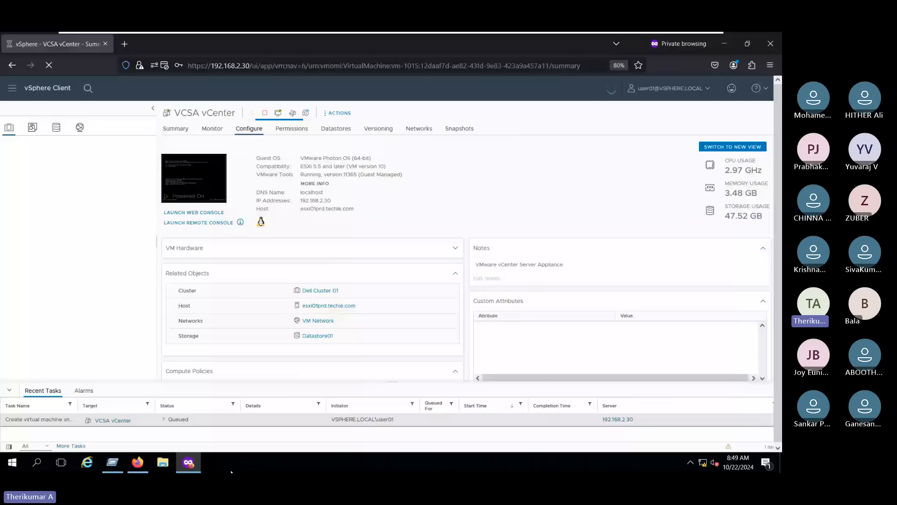
key("alt+Tab")
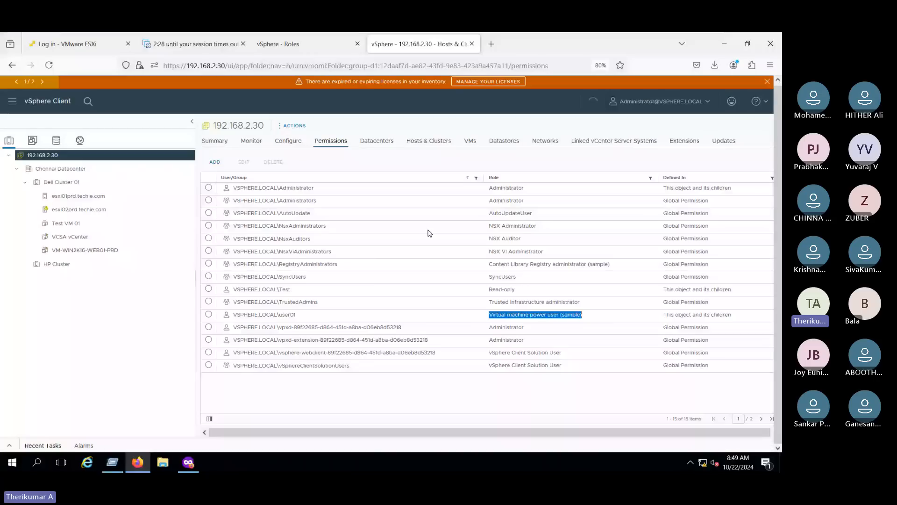
left_click(63, 181)
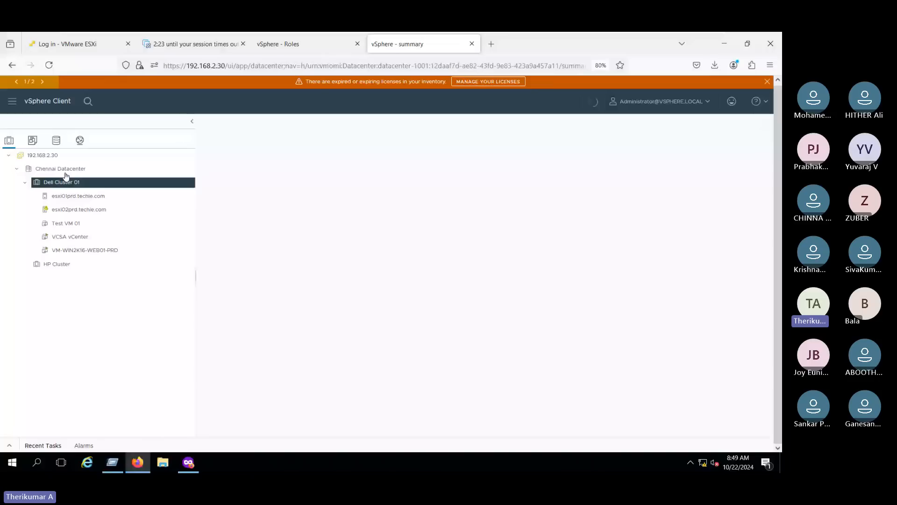
left_click(63, 169)
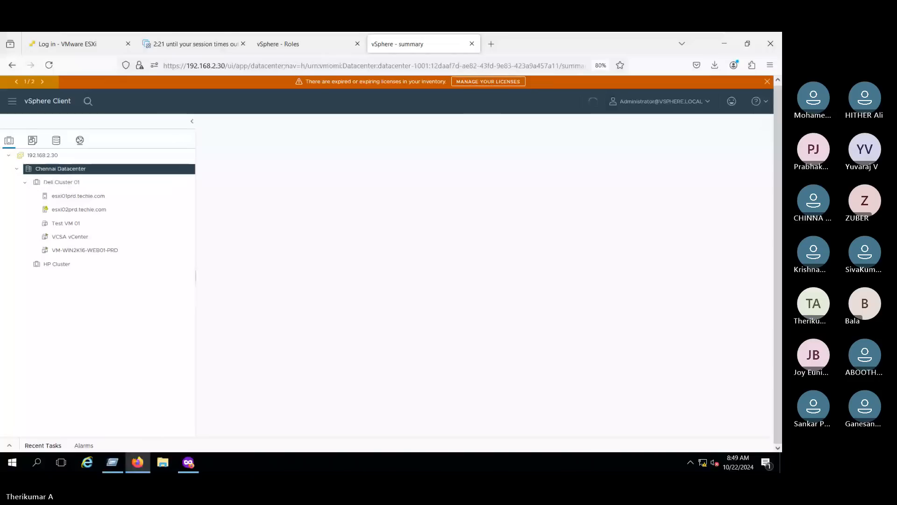
key("alt+Tab")
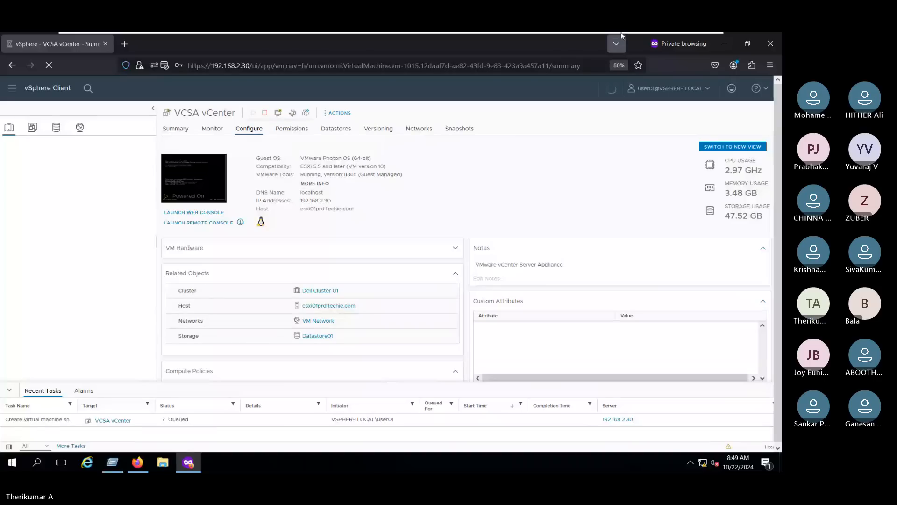
- Minimize the VM full-screen view and open the Multicloud Function chat from its Teams notification
mouse_move(621, 34)
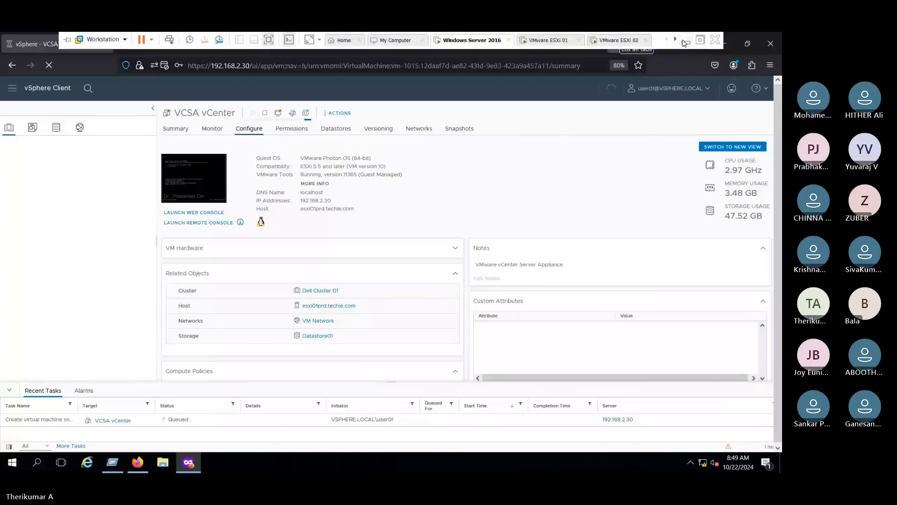
left_click(683, 39)
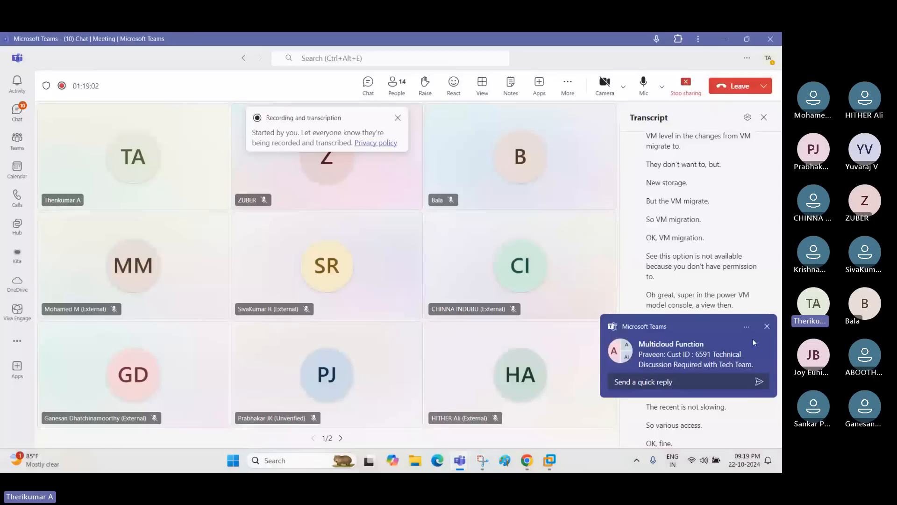
left_click(752, 343)
left_click(724, 39)
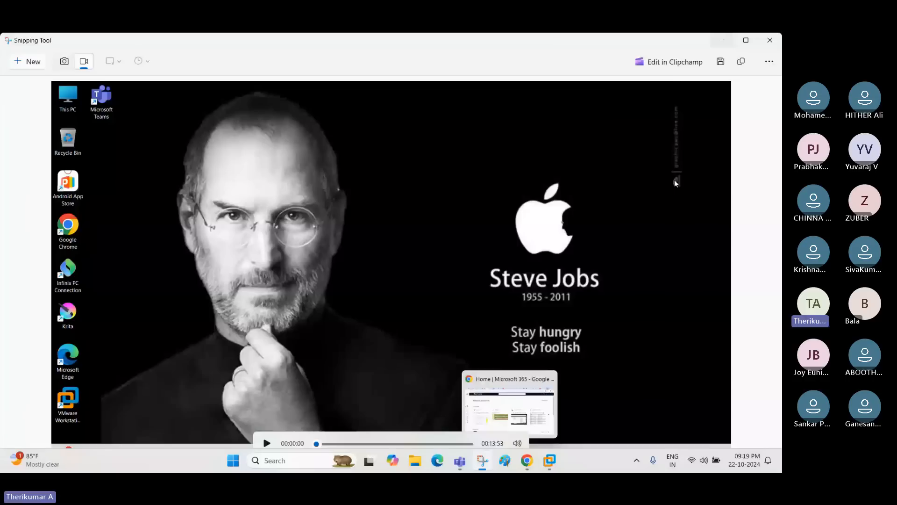
- Bring Teams back to the full meeting view, then switch to the Windows Server 2016 virtual machine
mouse_move(459, 460)
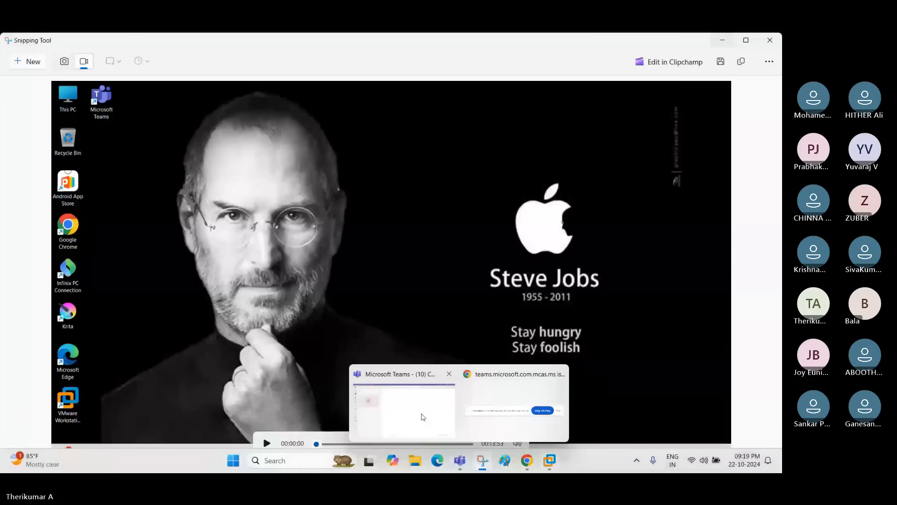
mouse_move(413, 415)
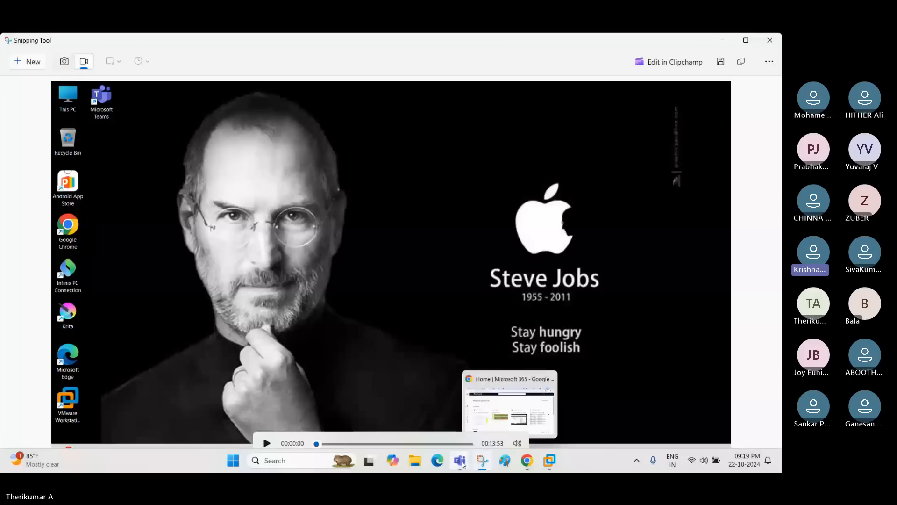
left_click(404, 410)
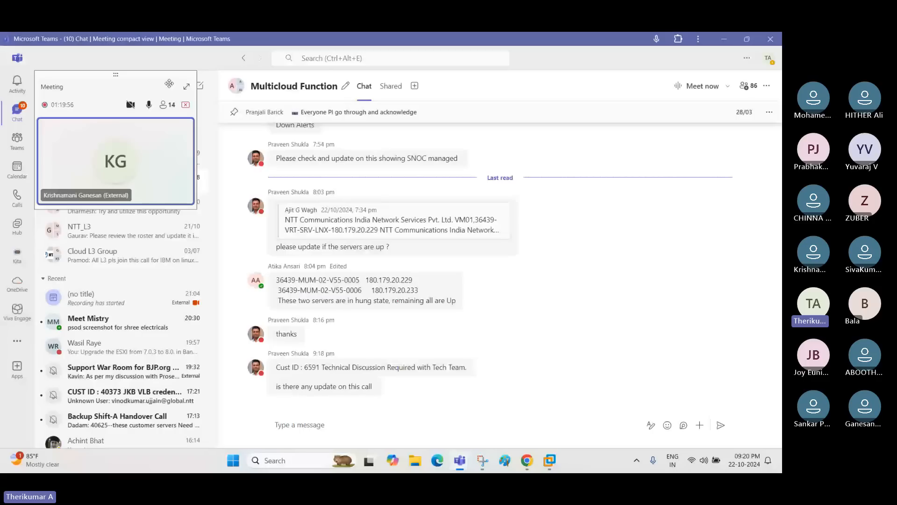
left_click(186, 86)
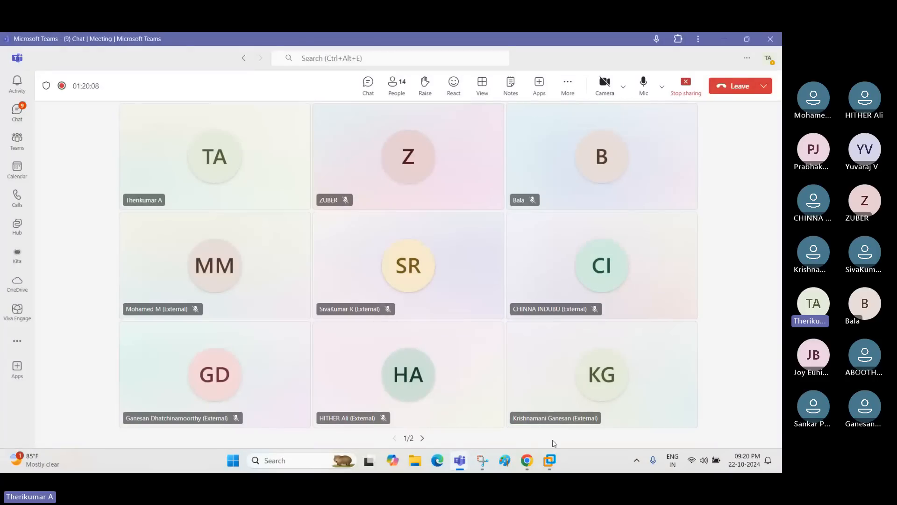
mouse_move(549, 460)
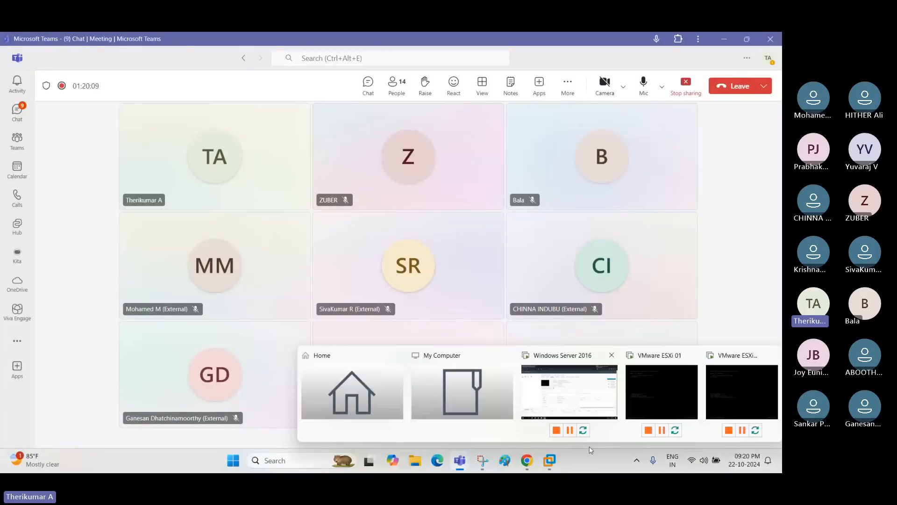
left_click(595, 396)
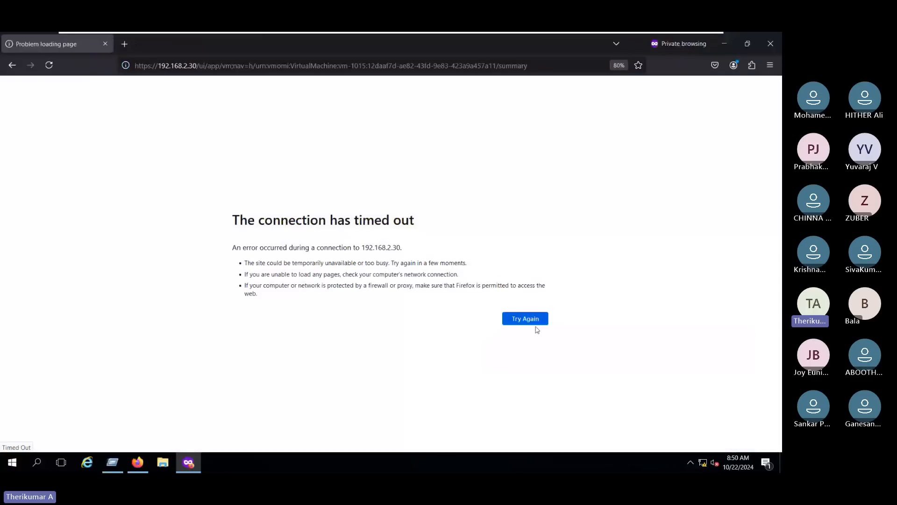
- In the administrator's vSphere window, visit the Roles page and return to the summary page
left_click(137, 462)
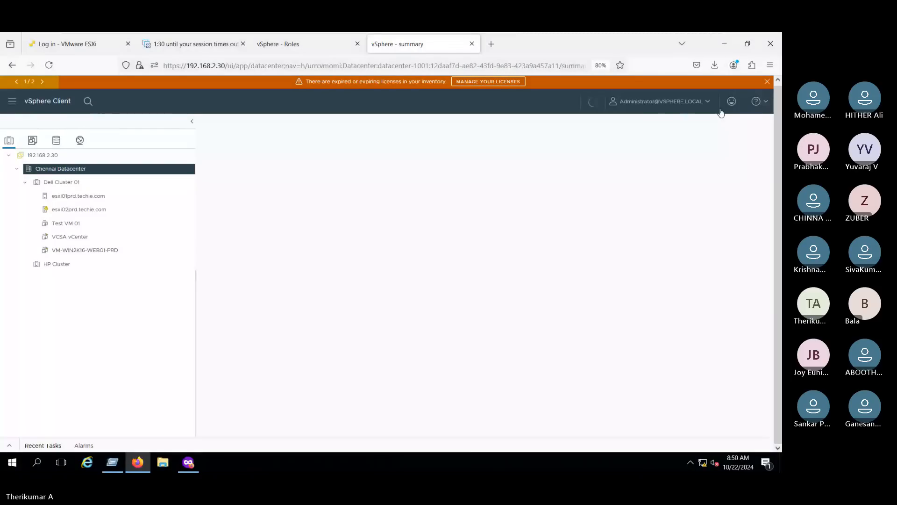
left_click(302, 44)
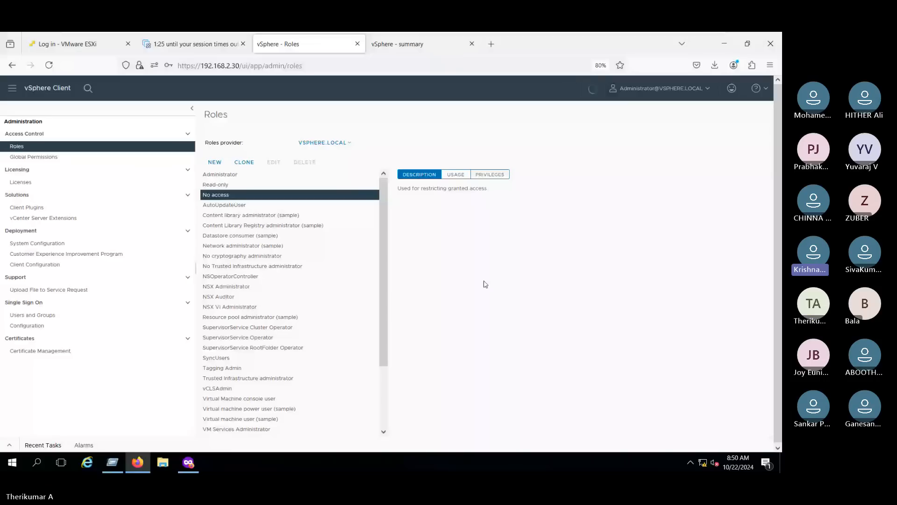
left_click(406, 44)
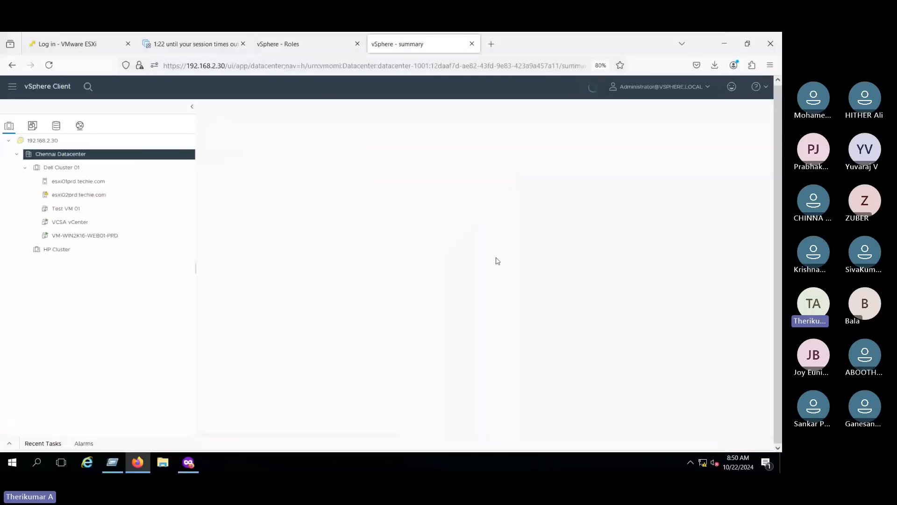
- Check the timed-out private window's address, then open esxi01prd.techie.com in the administrator's inventory
left_click(180, 464)
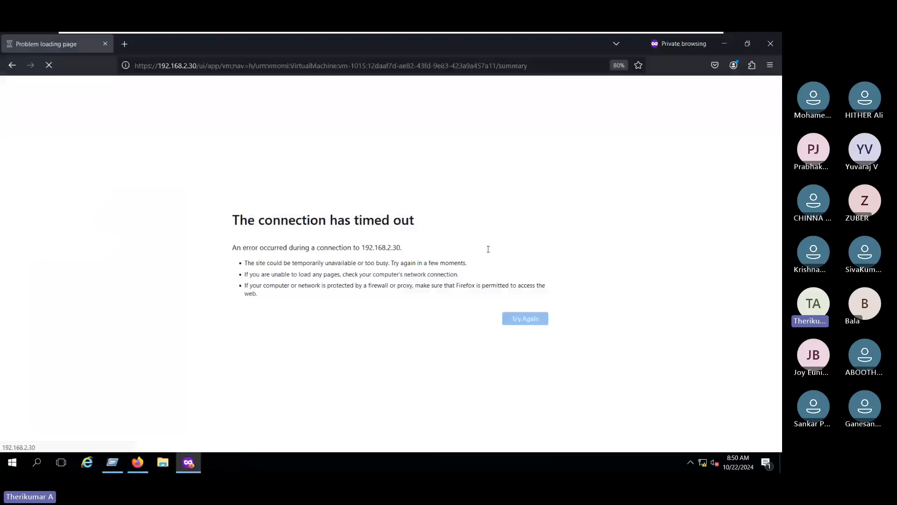
left_click_drag(197, 66, 135, 66)
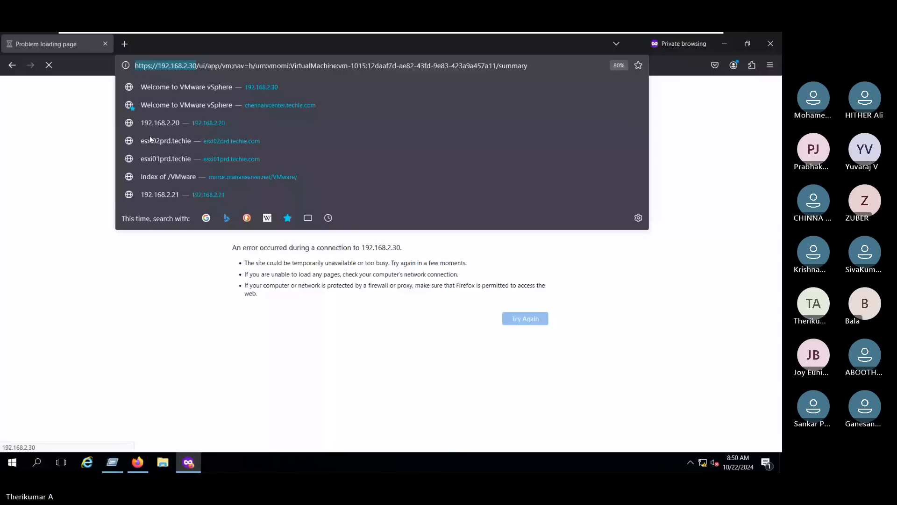
left_click(293, 438)
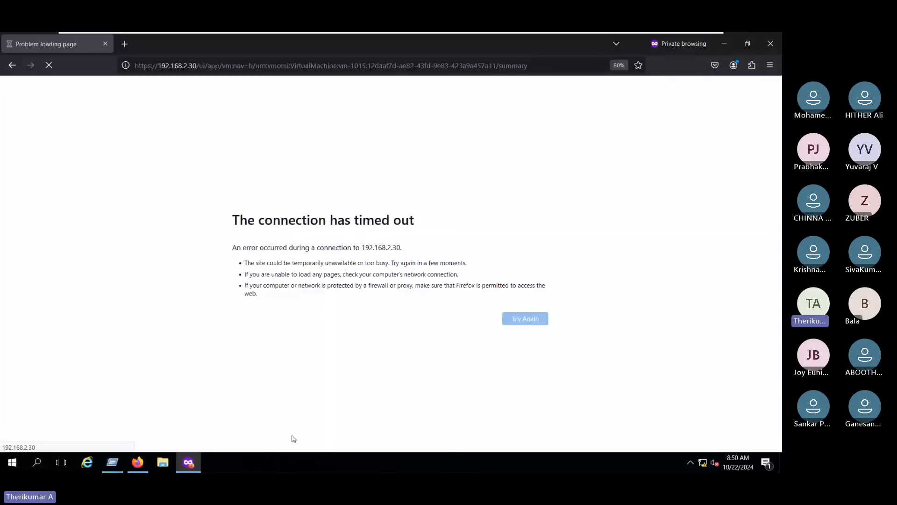
key("alt+Tab")
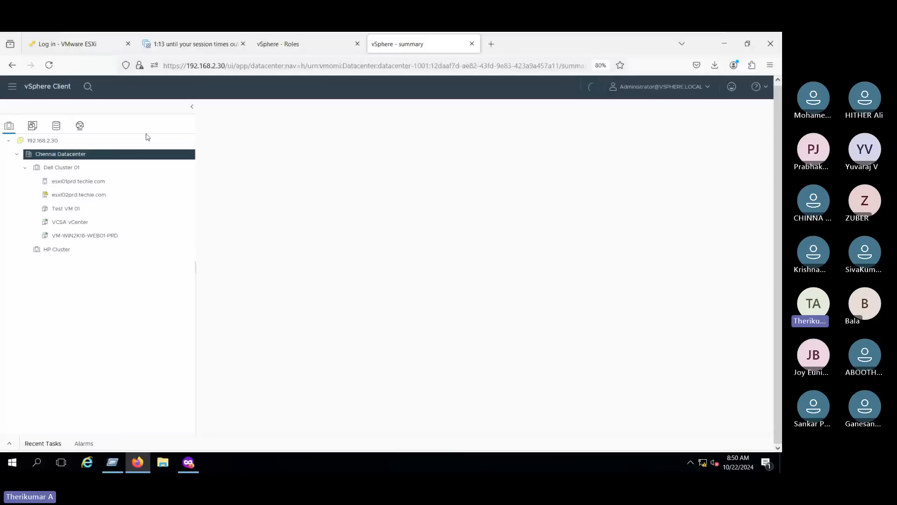
left_click(84, 181)
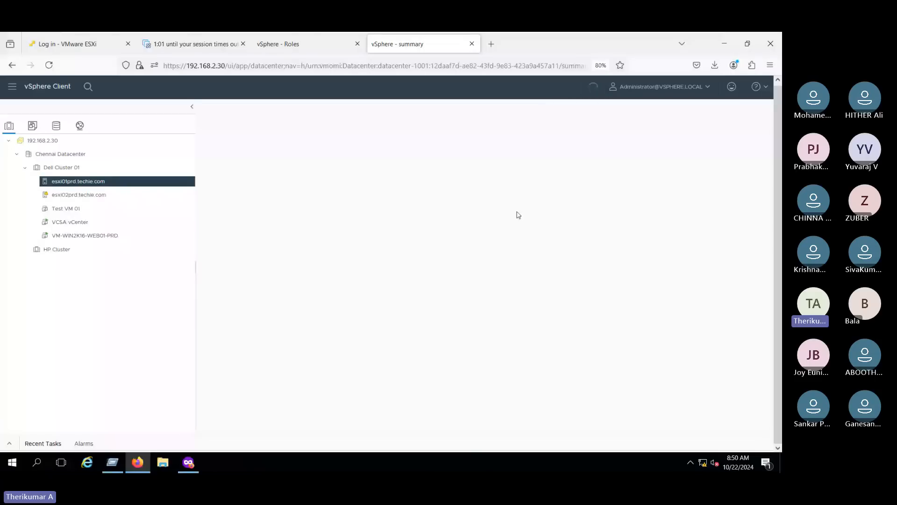
- Leave the VM and stop the Teams meeting recording via Record and transcribe, confirming Stop
mouse_move(594, 35)
left_click(686, 41)
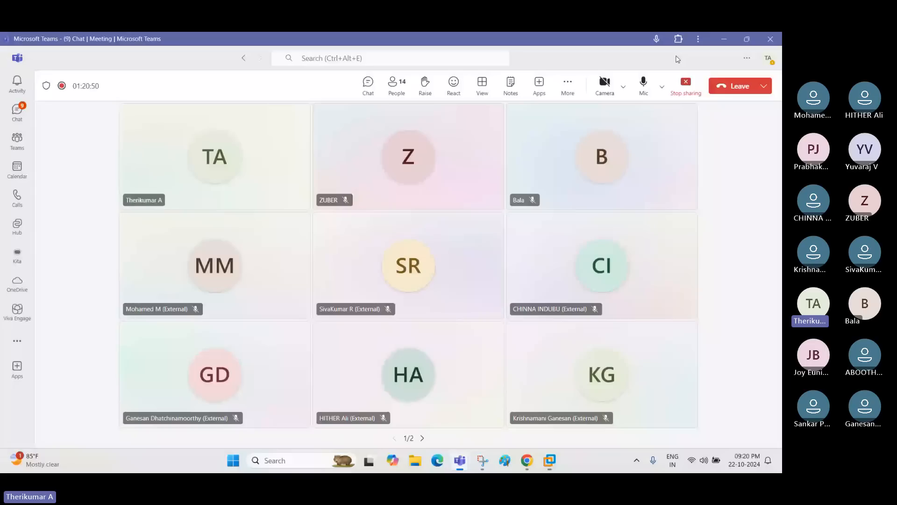
left_click(567, 86)
mouse_move(611, 115)
left_click(487, 135)
left_click(571, 89)
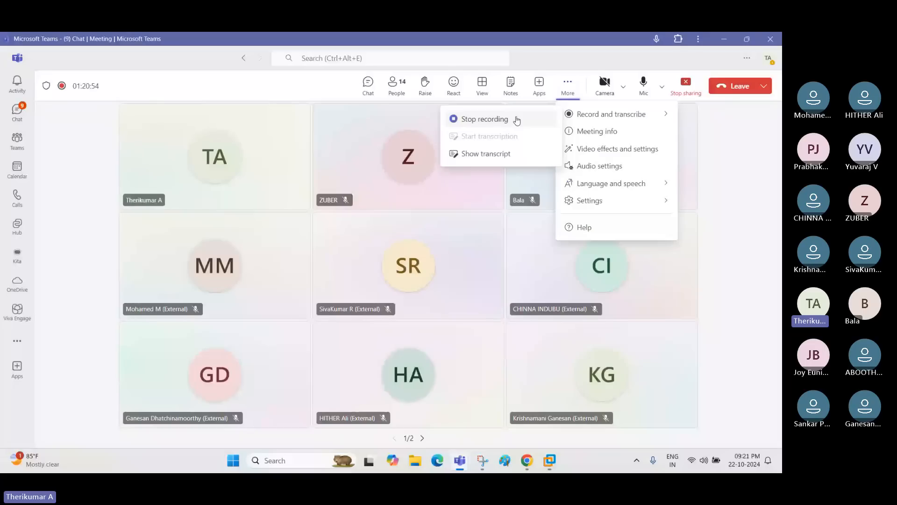
left_click(517, 120)
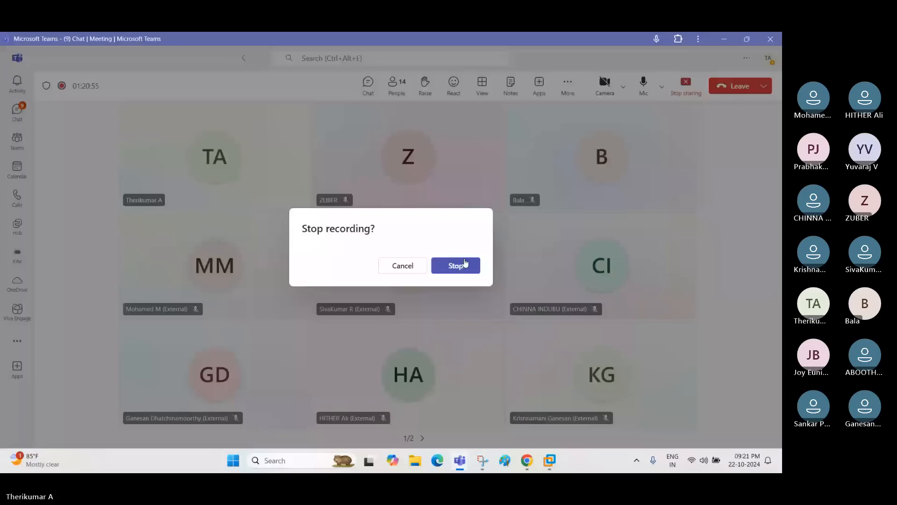
left_click(465, 264)
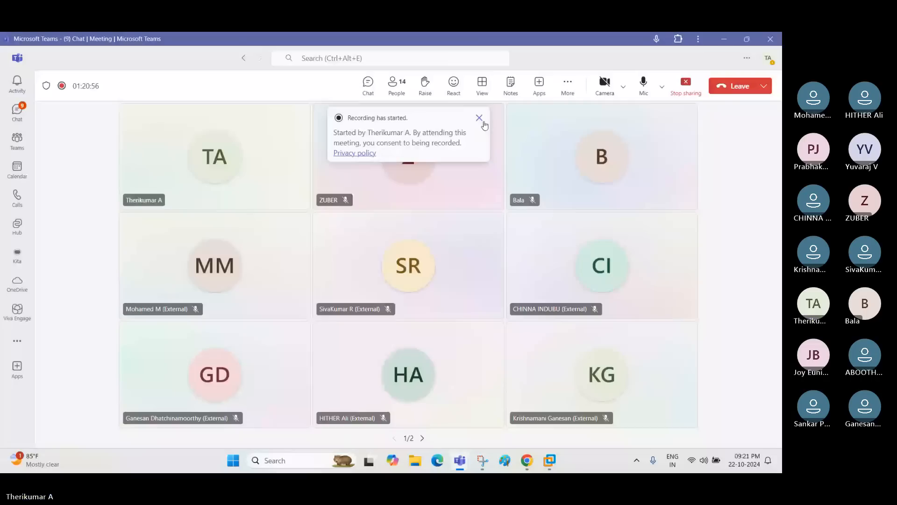